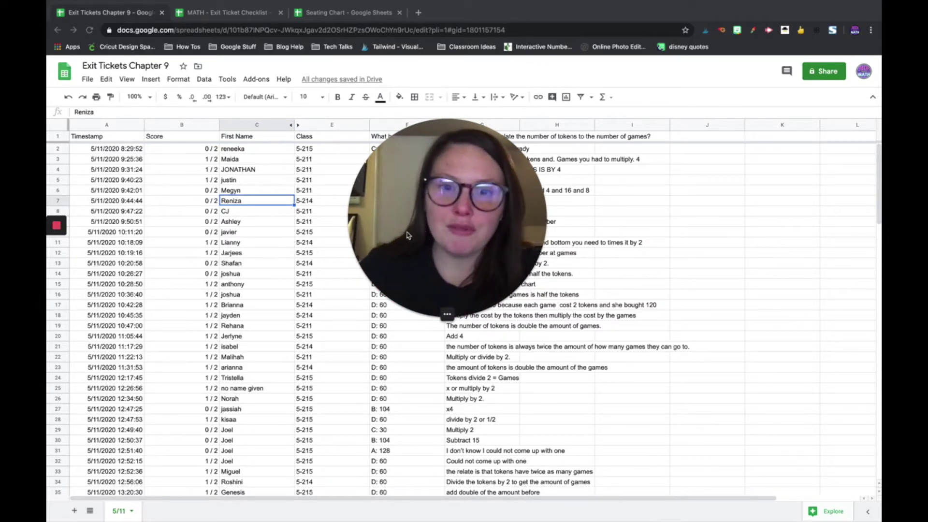
pyautogui.click(432, 314)
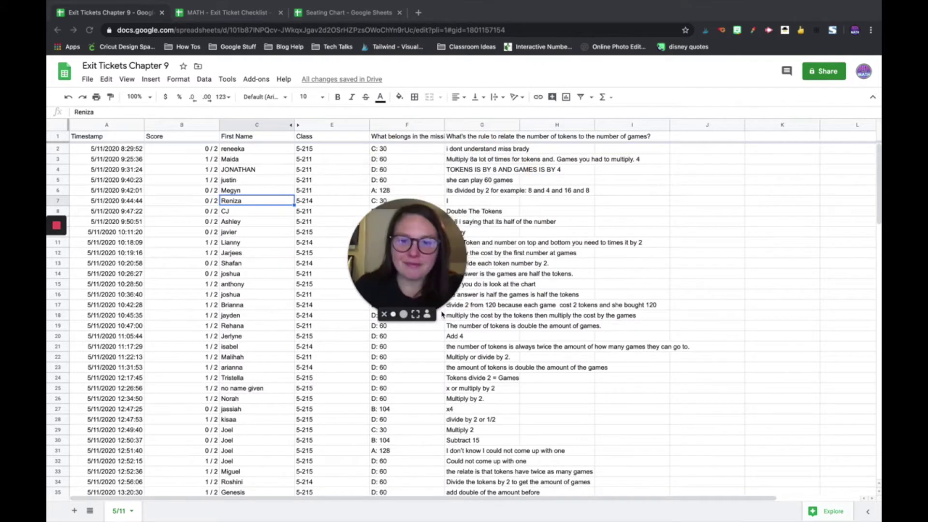
pyautogui.moveTo(418, 264); pyautogui.dragTo(130, 435)
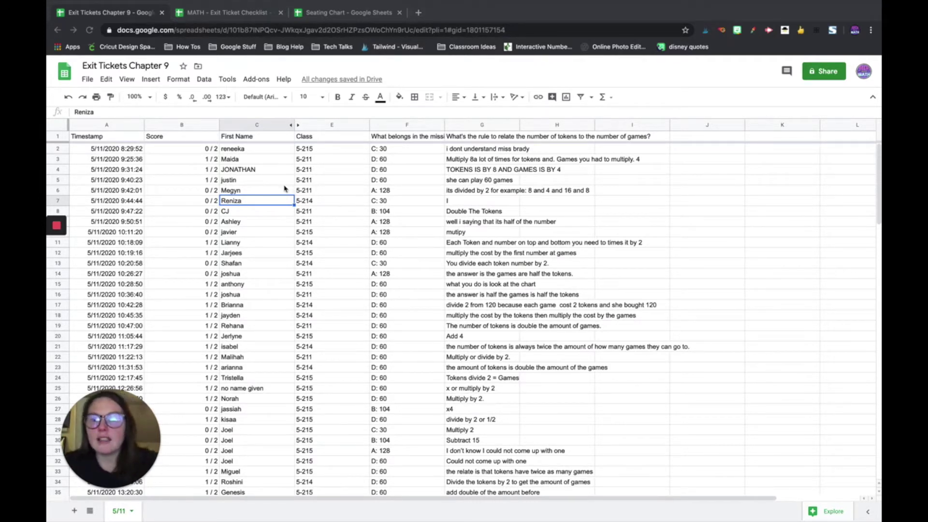
# Set text wrapping to Wrap for the entire 5/11 response sheet
pyautogui.click(56, 127)
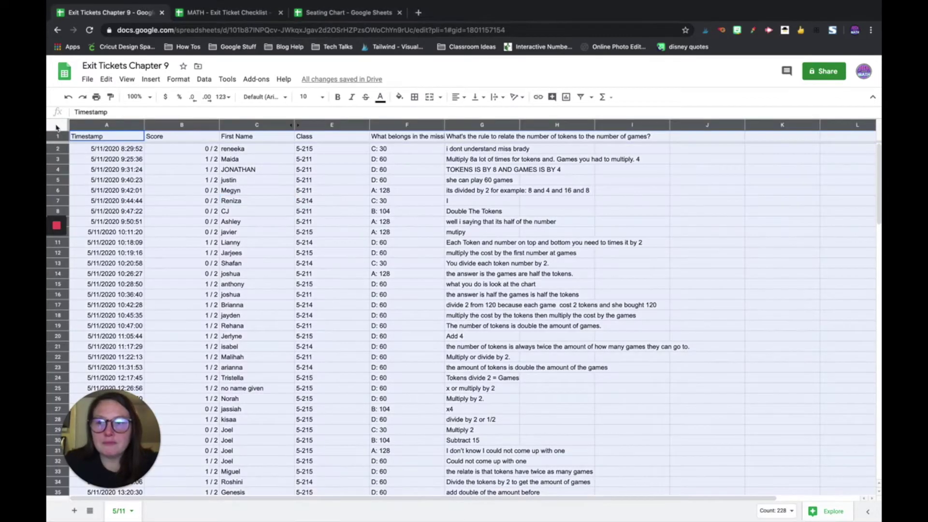
pyautogui.click(498, 99)
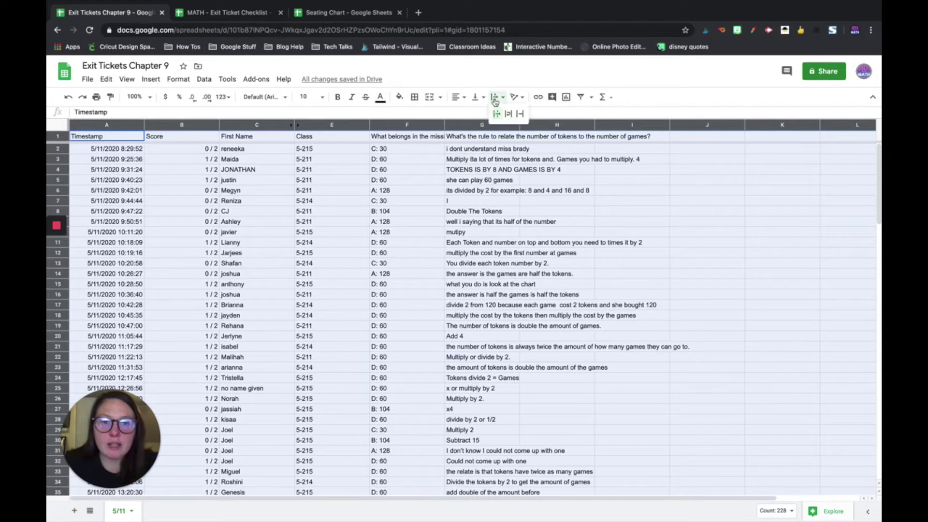
pyautogui.click(509, 114)
pyautogui.click(528, 296)
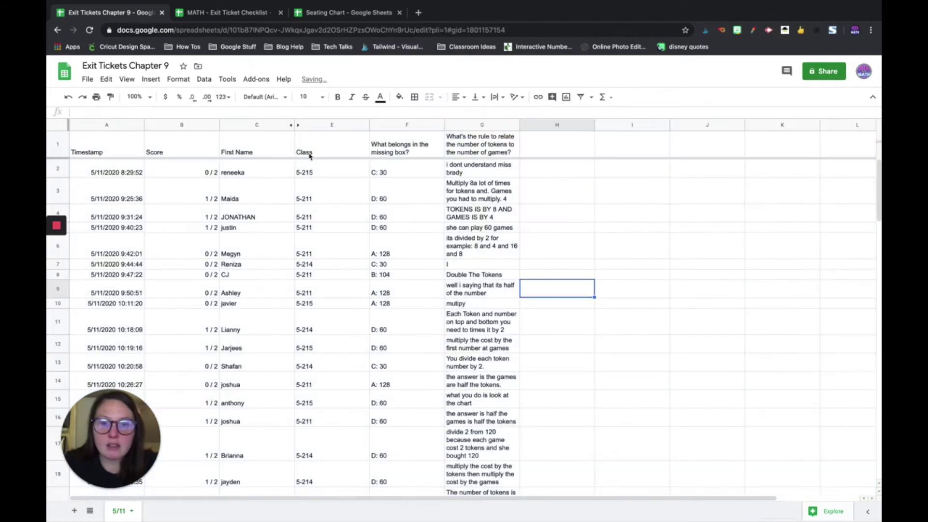
pyautogui.click(470, 308)
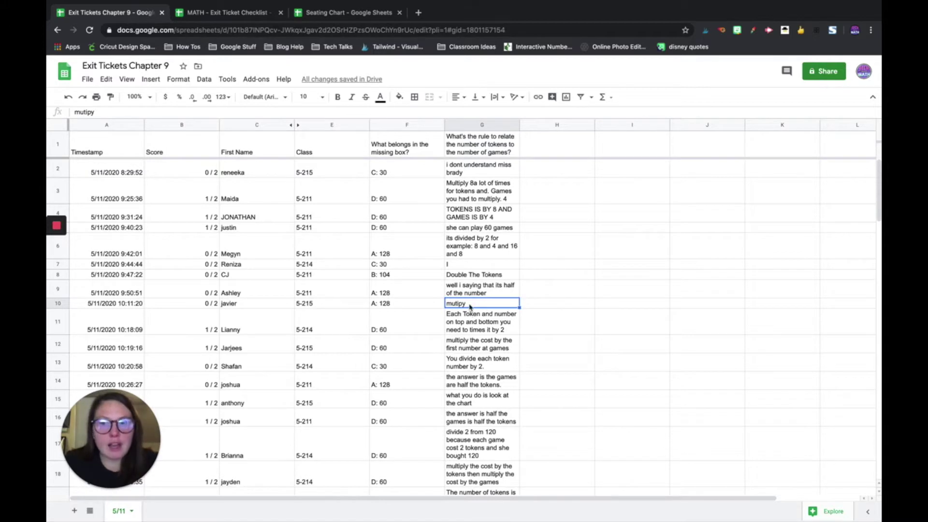
# Crop the sheet to its data with the Crop Sheet add-on to remove the unused rows and columns
pyautogui.click(256, 79)
pyautogui.moveTo(285, 120)
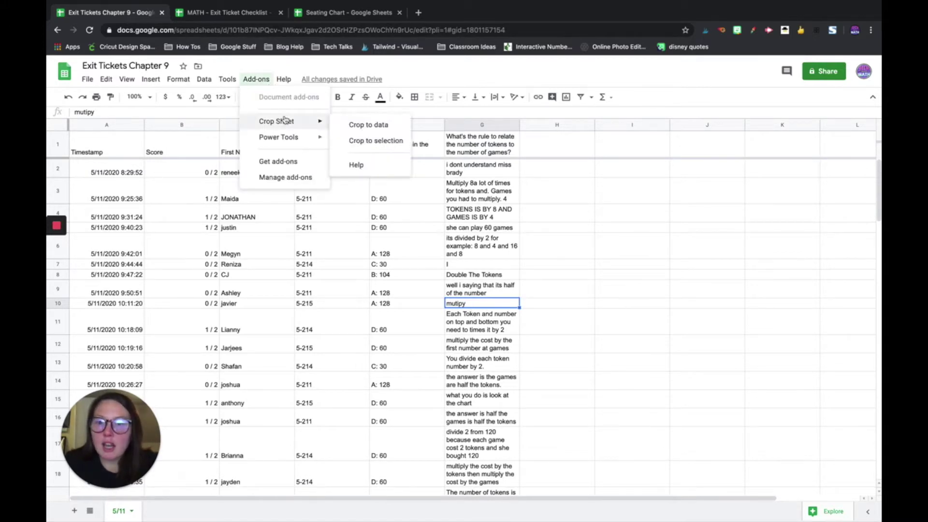
pyautogui.click(393, 125)
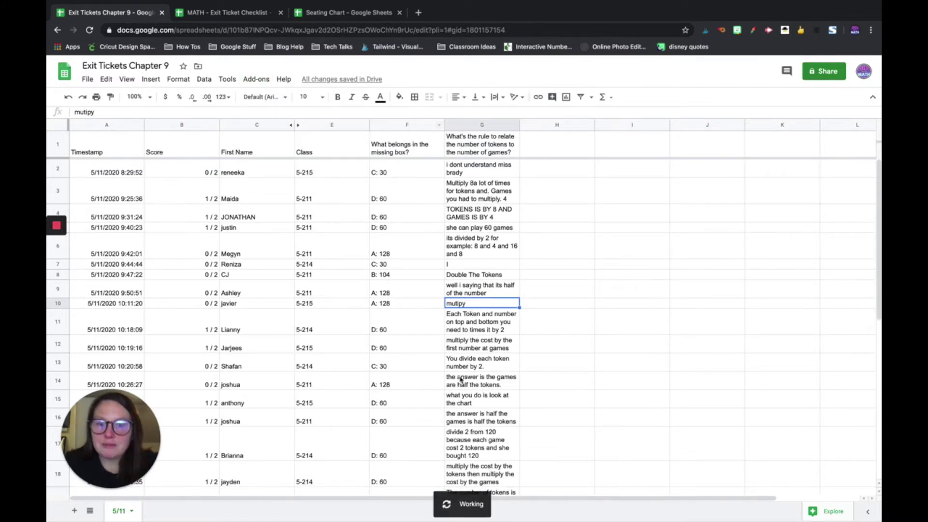
pyautogui.scroll(-10, 419, 355)
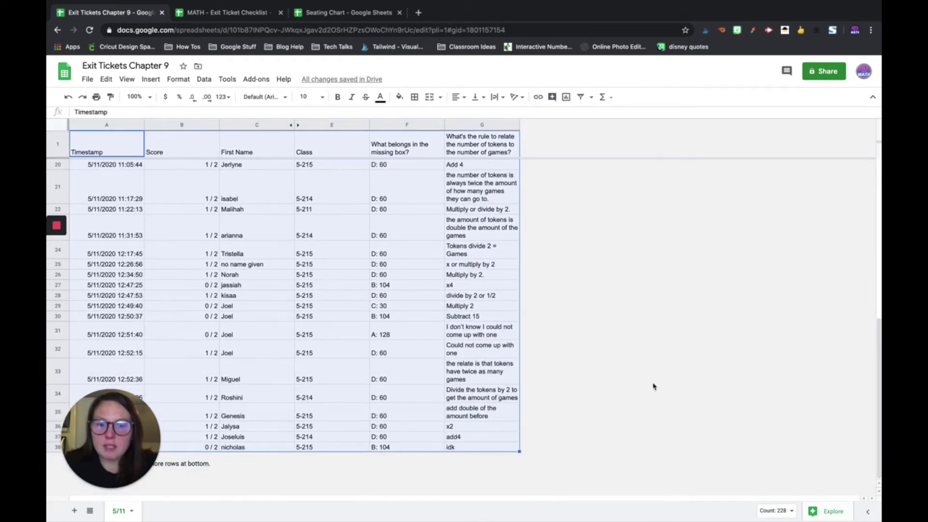
pyautogui.click(585, 419)
pyautogui.scroll(10, 577, 338)
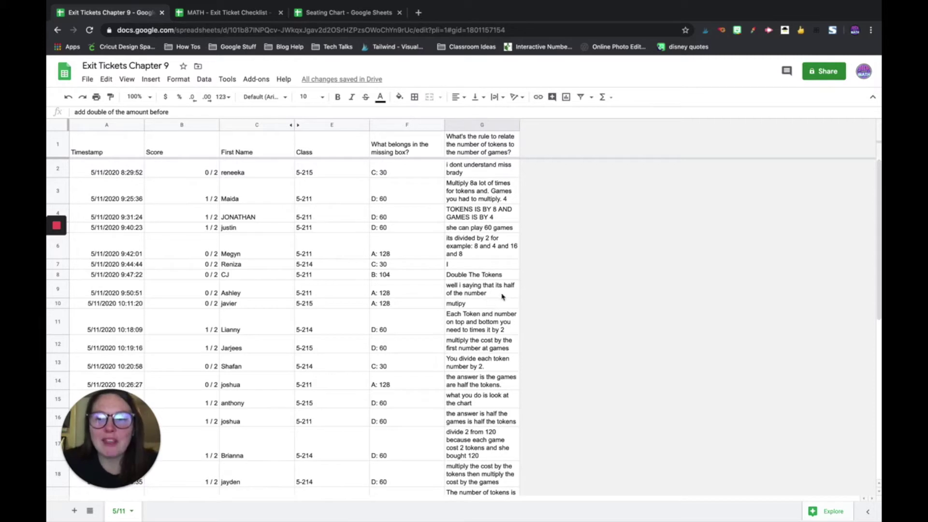
# Make the header row bold
pyautogui.click(65, 148)
pyautogui.hotkey('ctrl', 'b')
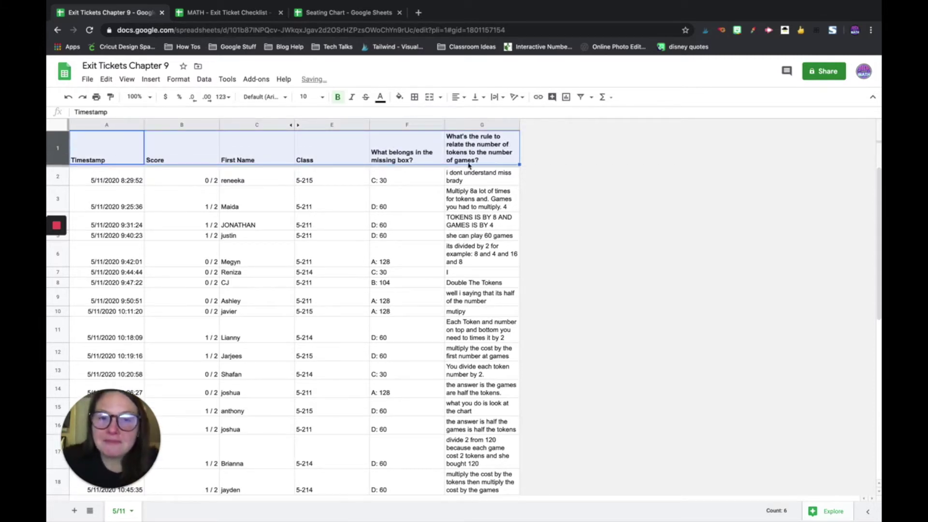
pyautogui.click(213, 208)
# Examine the two question columns and the student responses listed under them
pyautogui.click(322, 184)
pyautogui.click(392, 177)
pyautogui.click(404, 147)
pyautogui.click(478, 148)
pyautogui.click(418, 147)
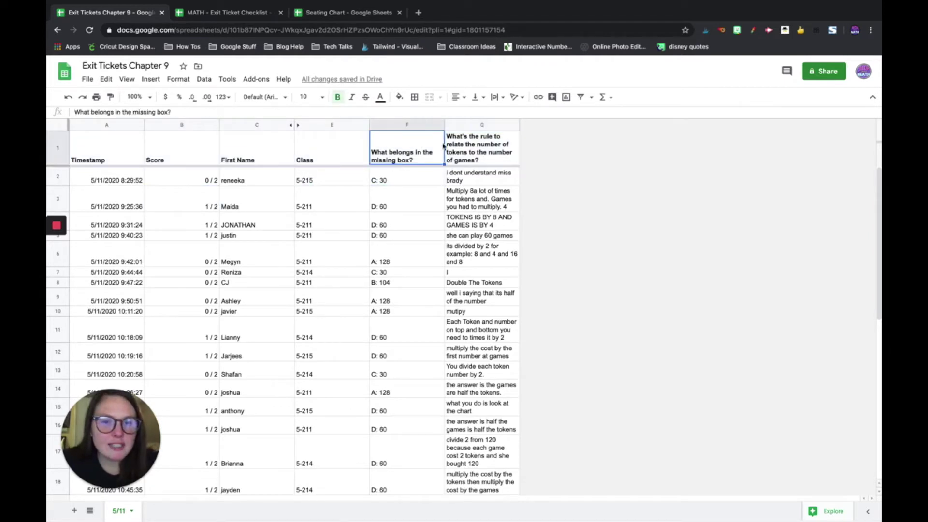
pyautogui.click(482, 146)
pyautogui.scroll(-3, 474, 235)
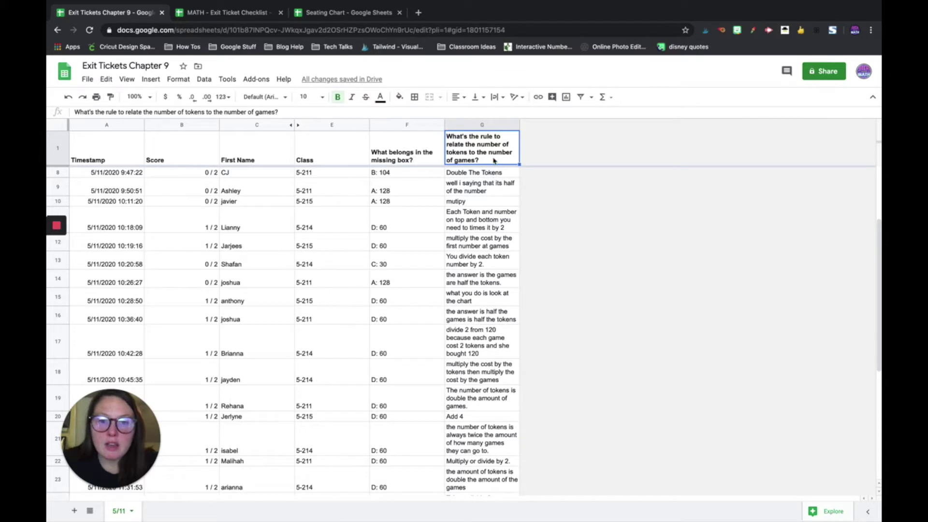
pyautogui.click(498, 297)
pyautogui.scroll(3, 489, 206)
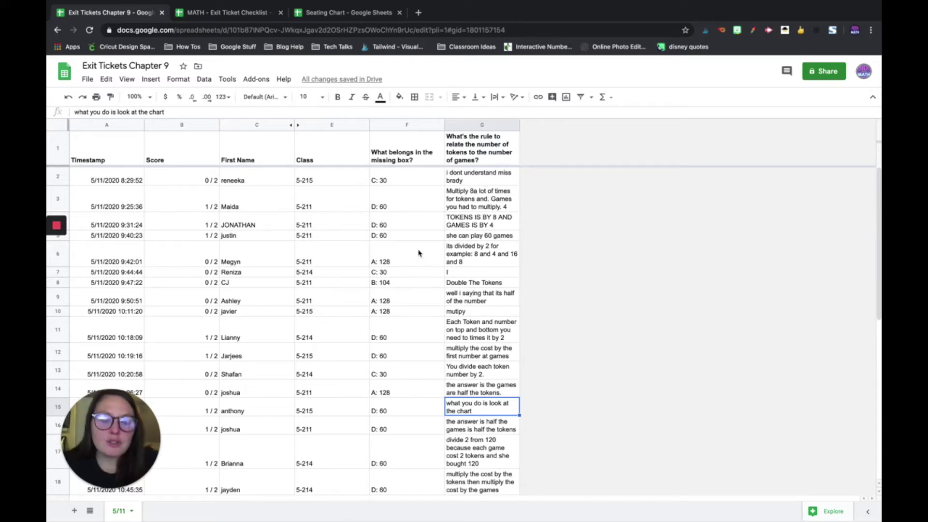
pyautogui.scroll(-8, 418, 253)
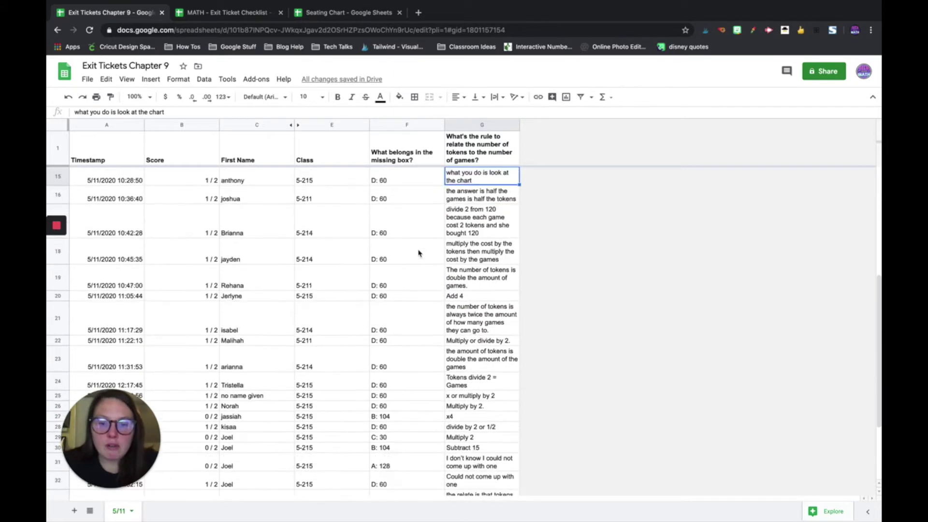
pyautogui.scroll(8, 418, 253)
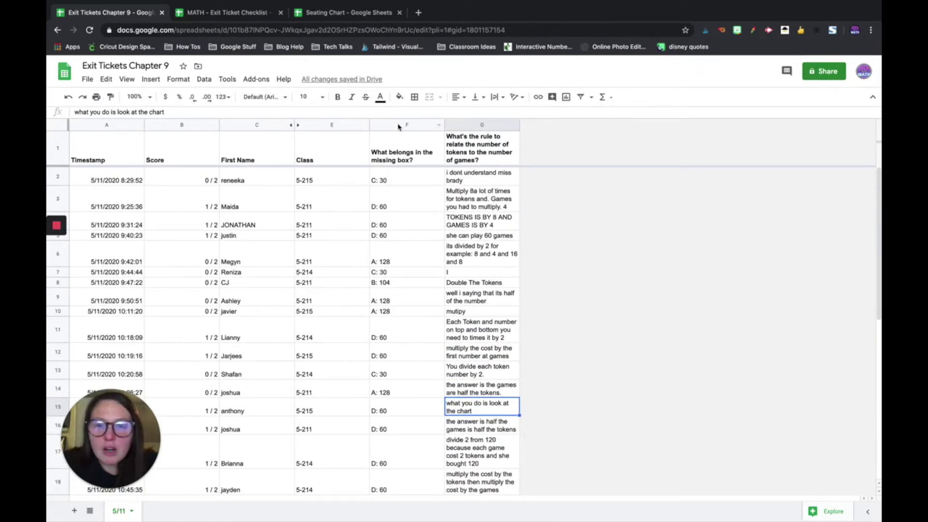
pyautogui.moveTo(56, 226)
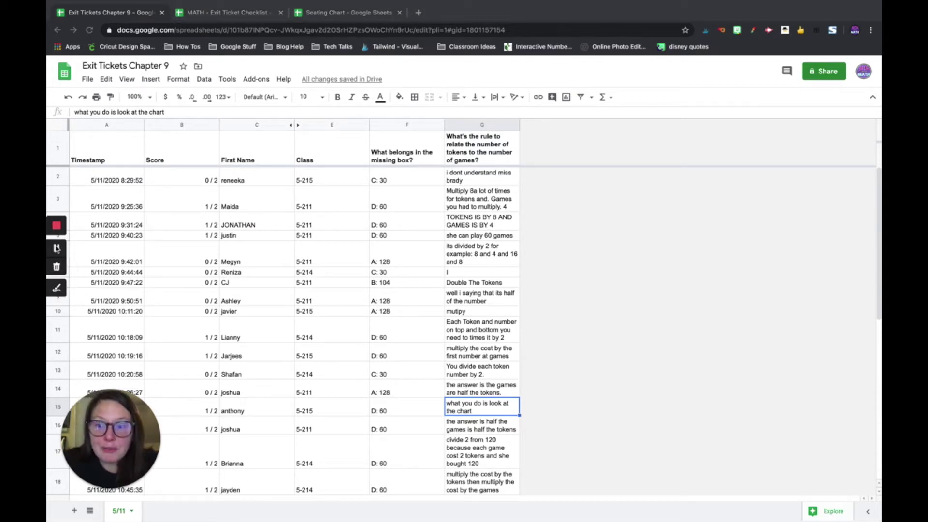
# Add conditional formatting to the "What belongs in the missing box?" column that fills cells light magenta when their text does not contain D
pyautogui.click(405, 124)
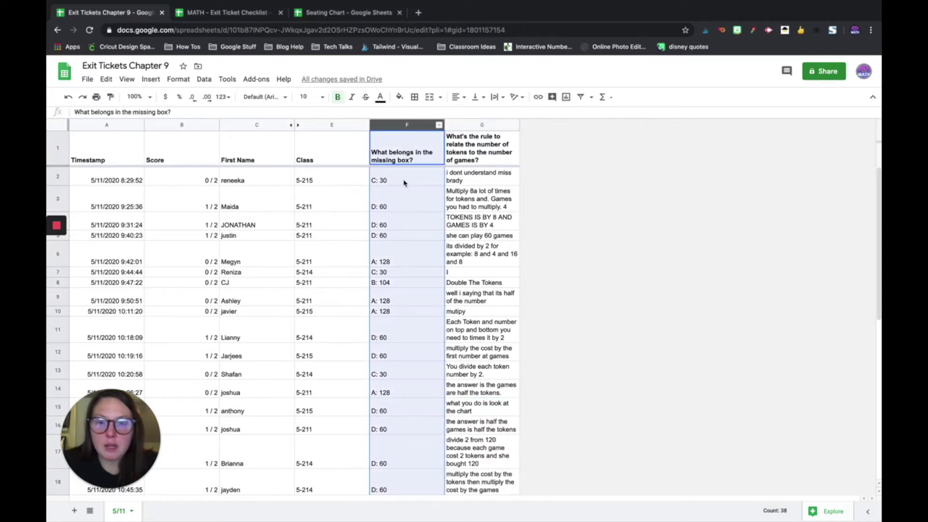
pyautogui.click(178, 79)
pyautogui.click(220, 313)
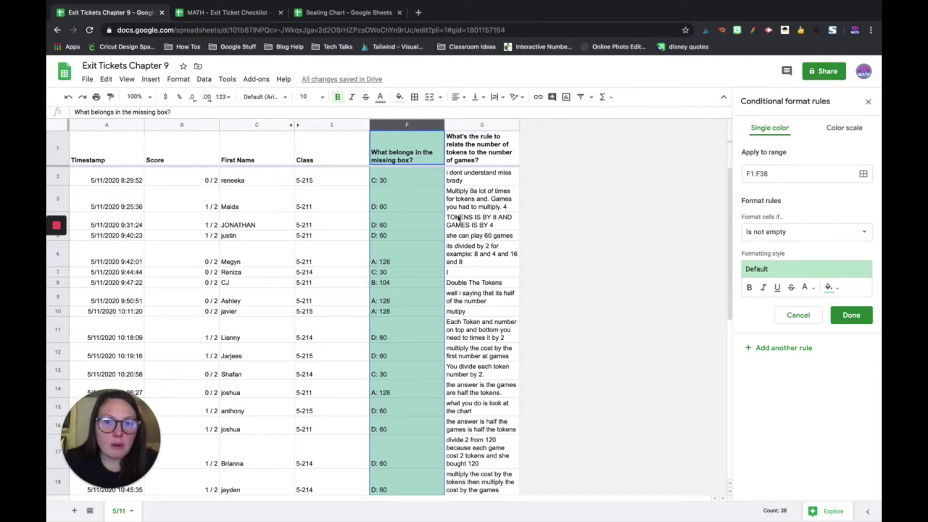
pyautogui.scroll(-5, 515, 331)
pyautogui.scroll(-4, 515, 331)
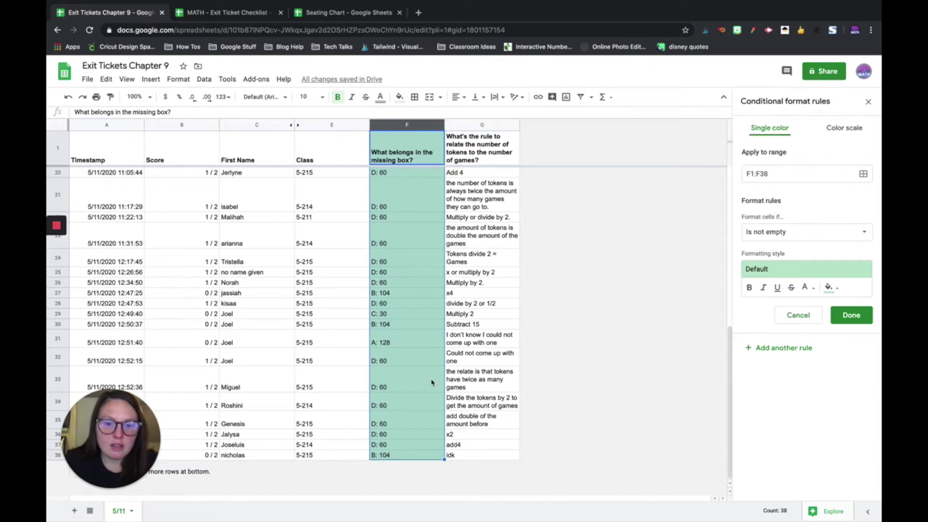
pyautogui.click(809, 235)
pyautogui.click(808, 260)
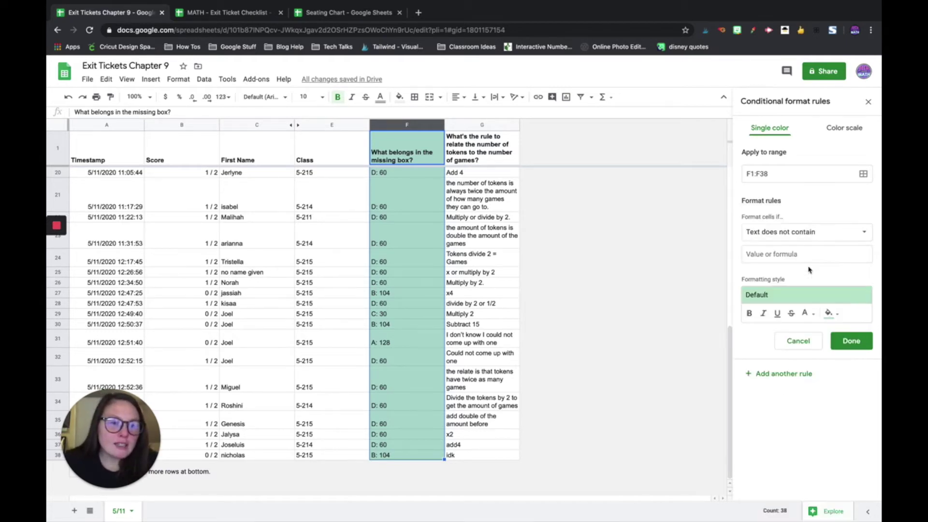
pyautogui.click(808, 252)
pyautogui.write('D')
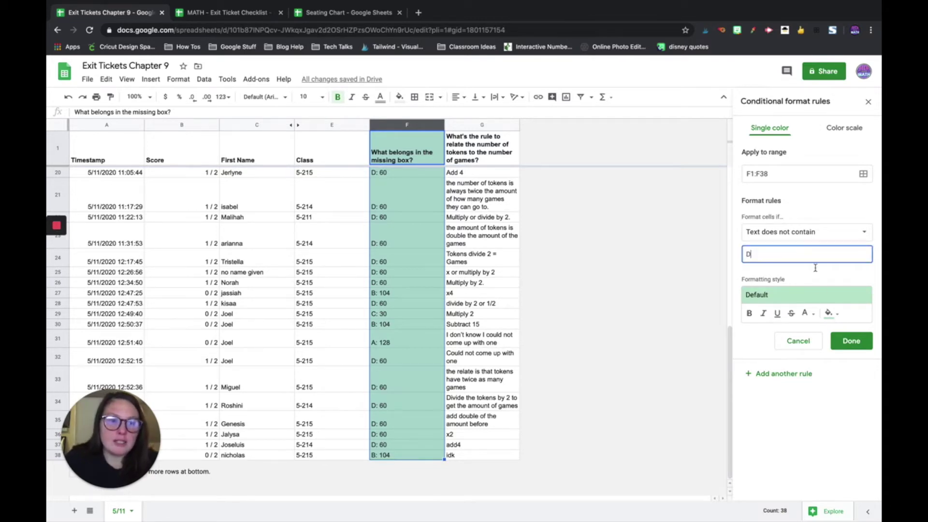
pyautogui.click(829, 313)
pyautogui.click(831, 372)
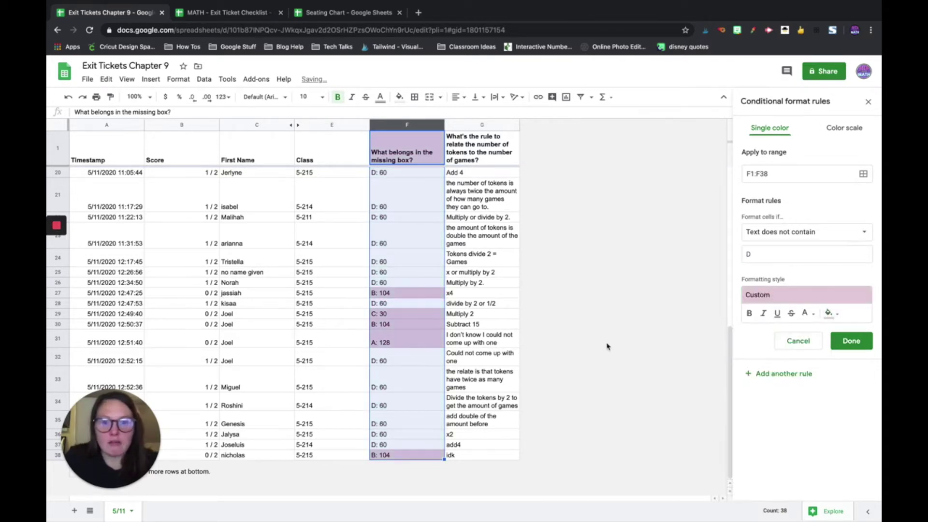
# Examine which answers in the "What belongs in the missing box?" column are highlighted, and compare them with the written rules beside them
pyautogui.scroll(8, 580, 334)
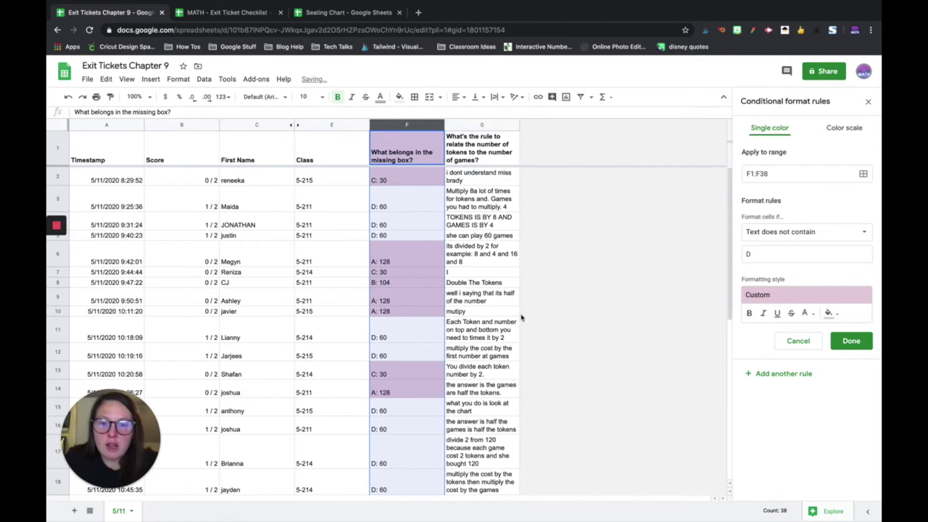
pyautogui.scroll(-8, 520, 319)
pyautogui.scroll(8, 507, 323)
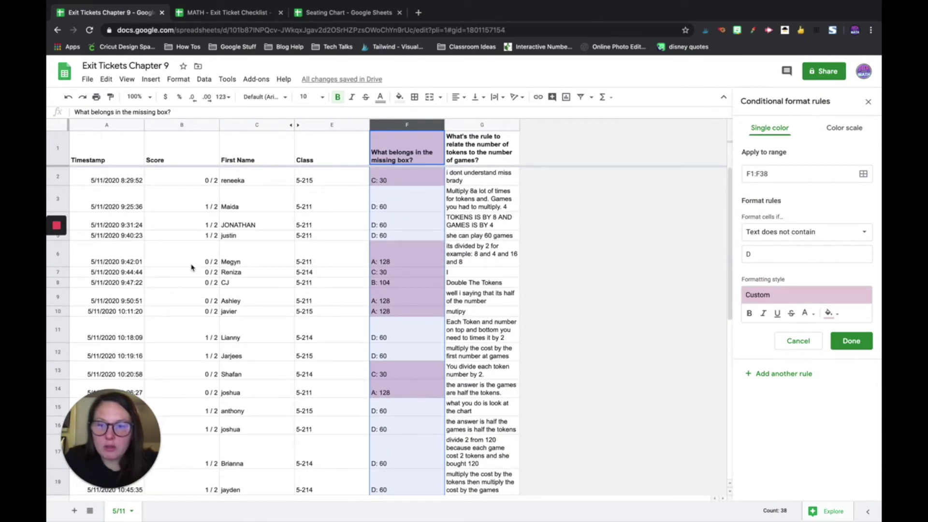
pyautogui.scroll(-8, 409, 318)
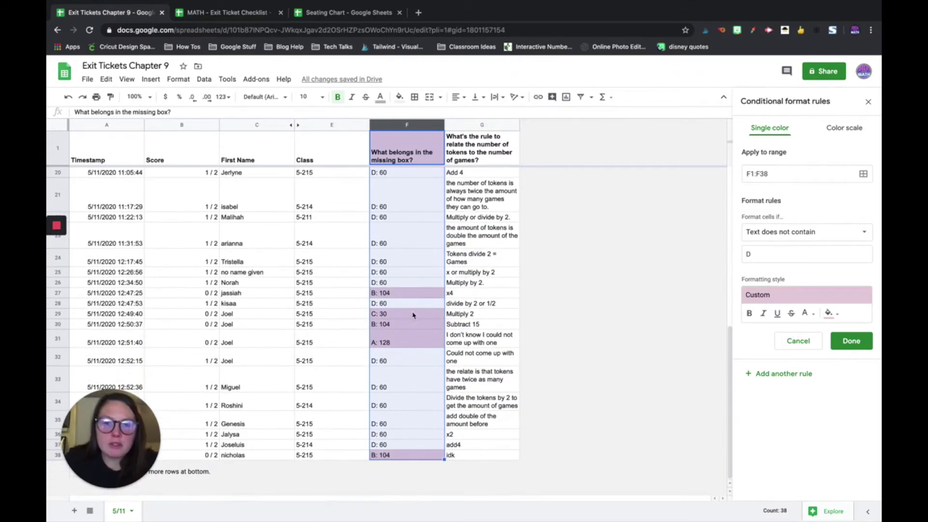
pyautogui.scroll(8, 413, 315)
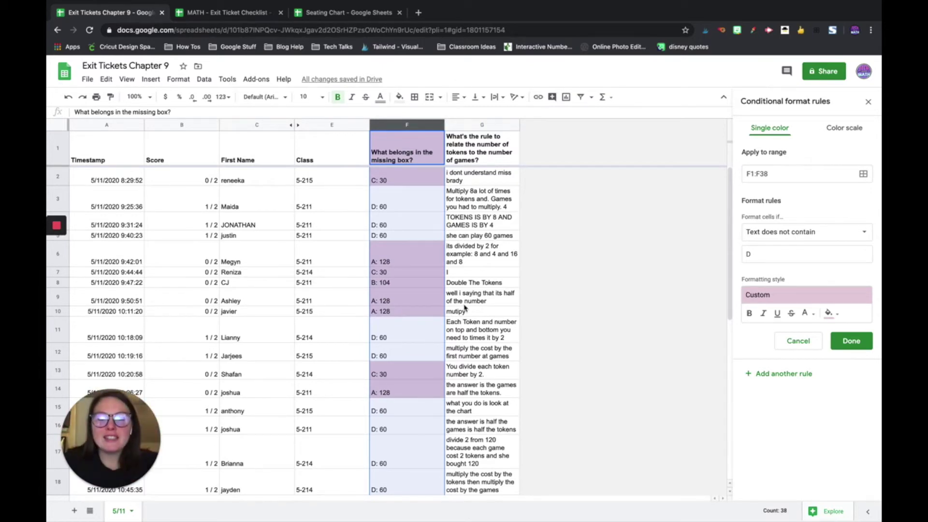
pyautogui.scroll(-8, 465, 308)
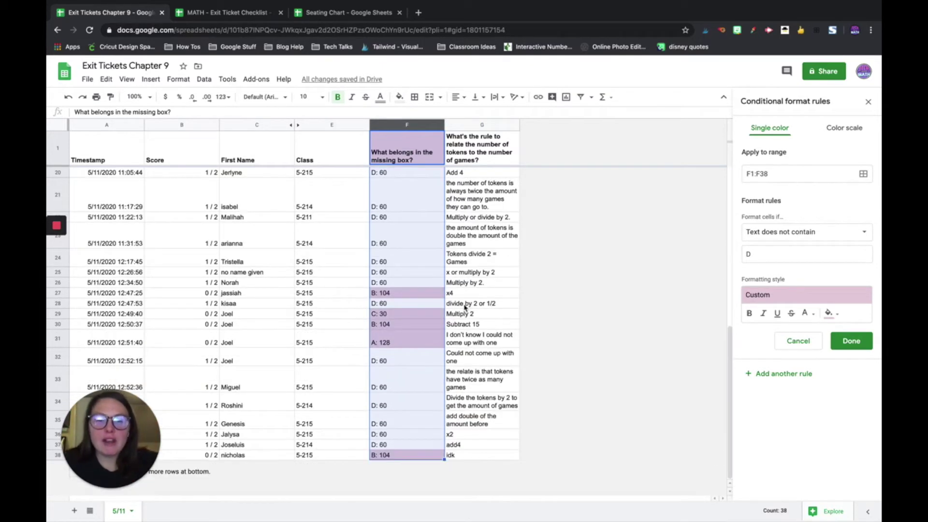
pyautogui.scroll(8, 464, 308)
pyautogui.click(482, 287)
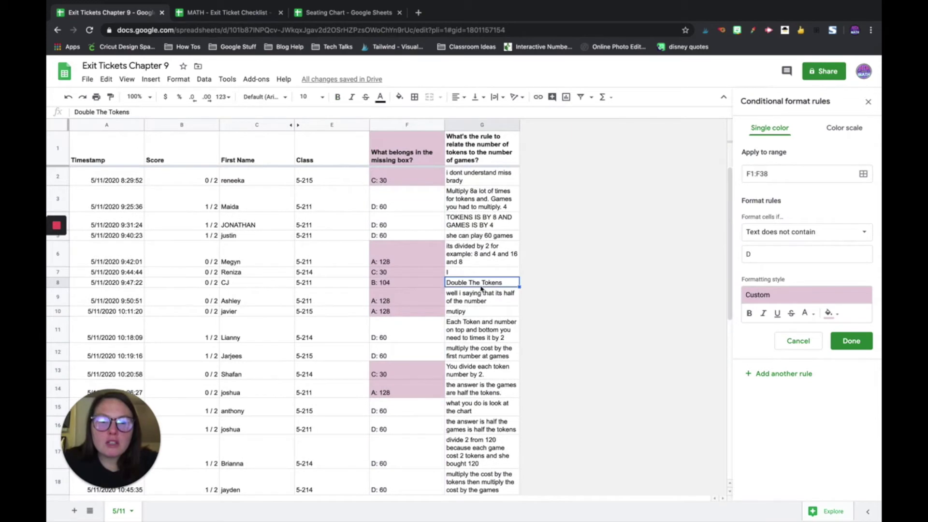
pyautogui.click(484, 126)
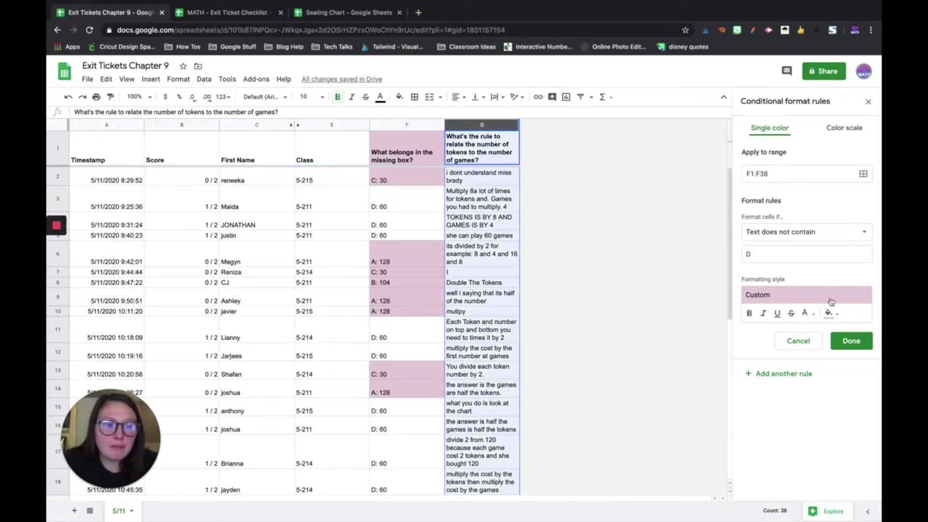
pyautogui.click(779, 377)
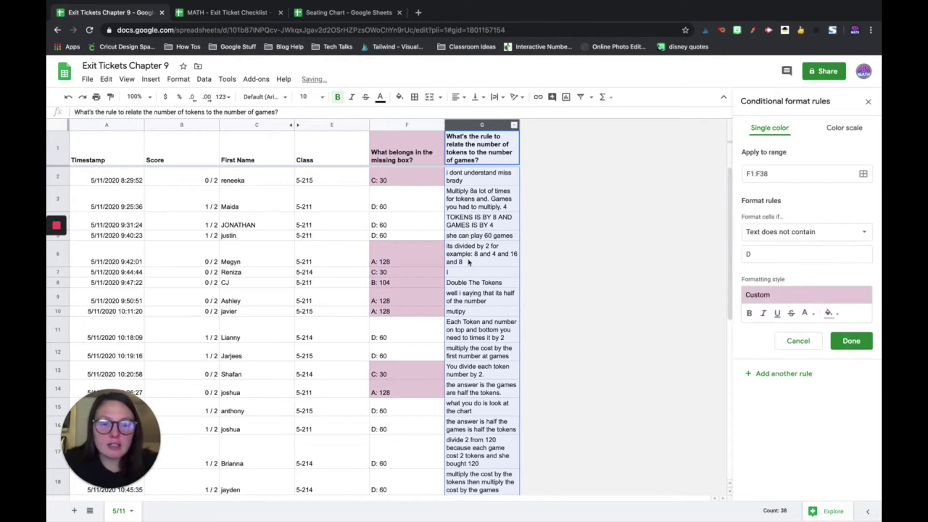
pyautogui.click(798, 342)
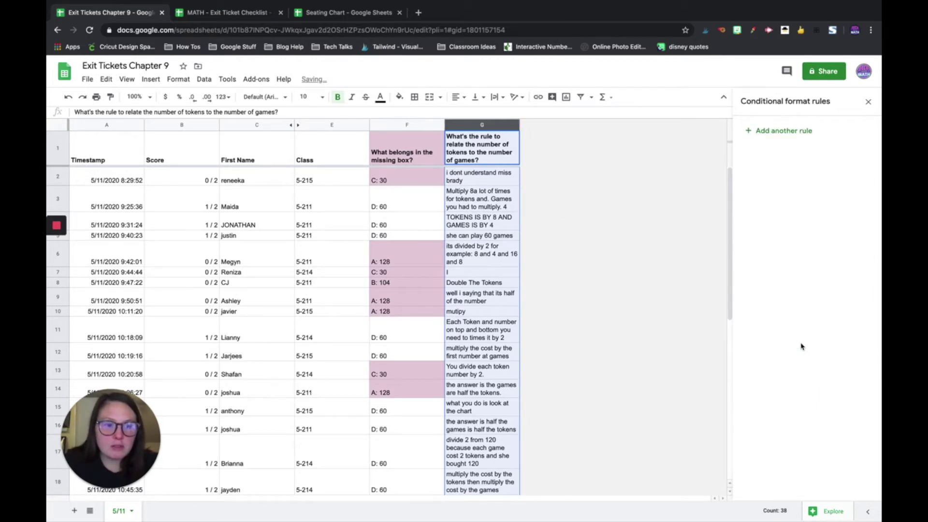
pyautogui.click(574, 323)
# Add conditional formatting to the "What's the rule" column that fills cells light magenta when their text does not contain 2
pyautogui.click(475, 127)
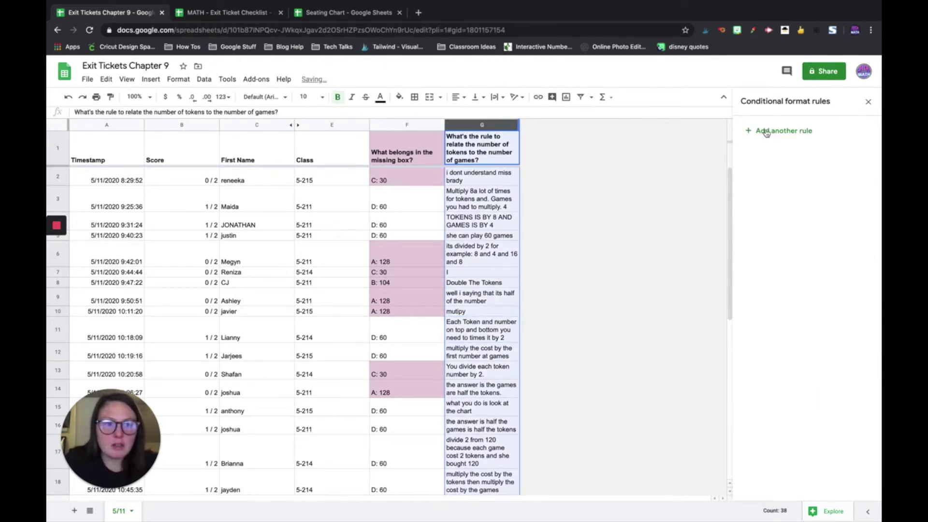
pyautogui.click(766, 132)
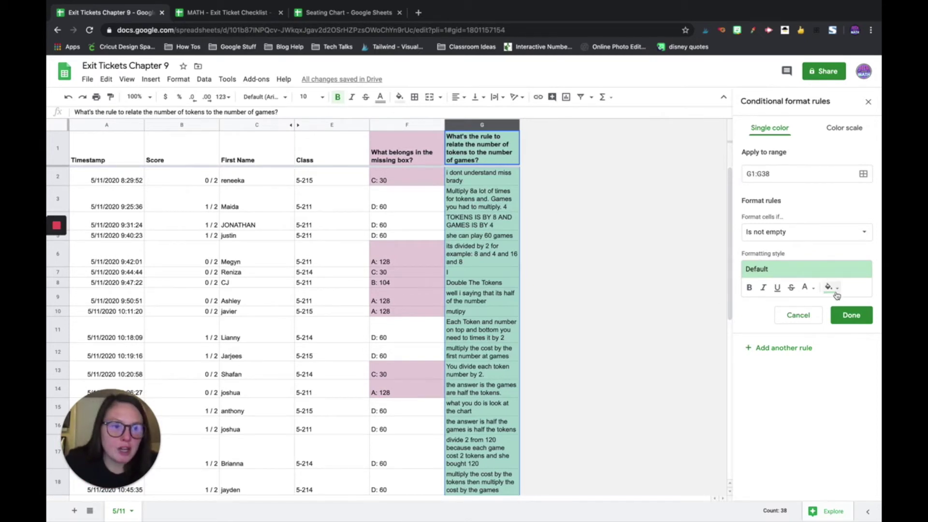
pyautogui.click(830, 287)
pyautogui.click(830, 346)
pyautogui.click(801, 236)
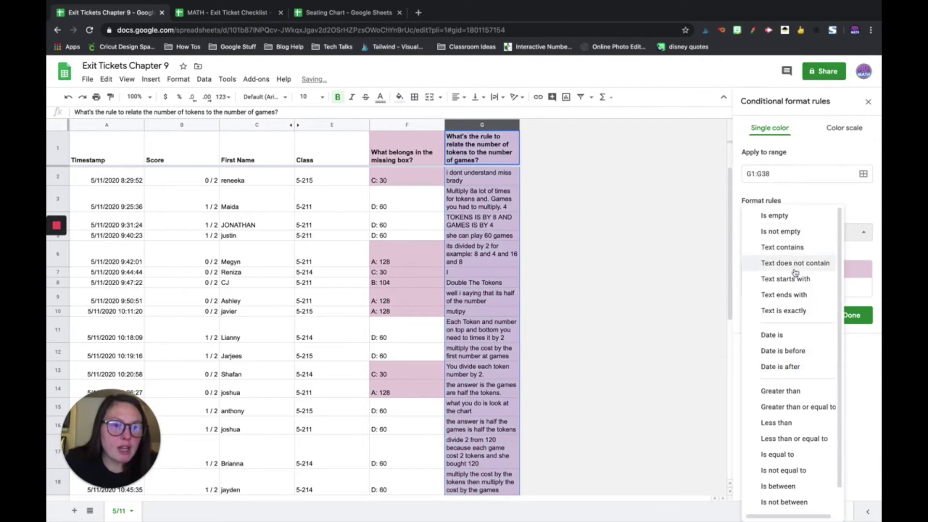
pyautogui.click(802, 266)
pyautogui.write('2')
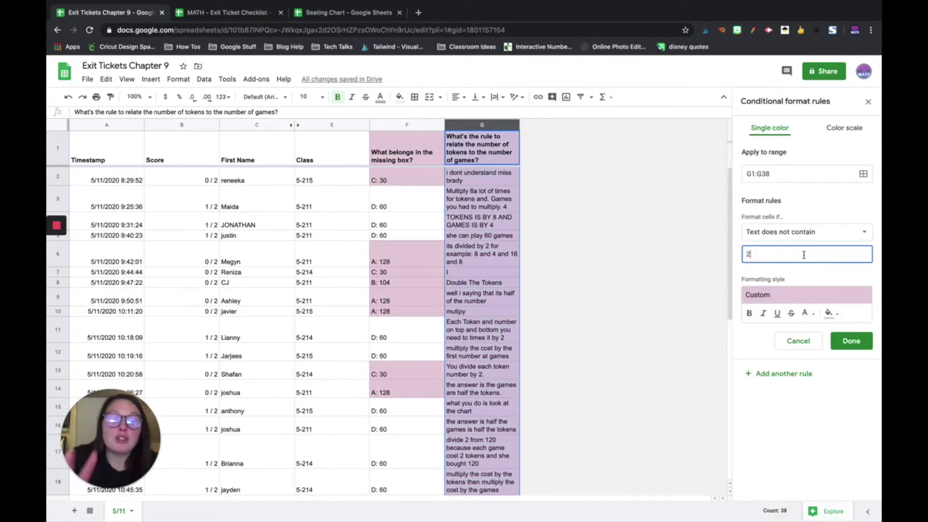
pyautogui.click(851, 339)
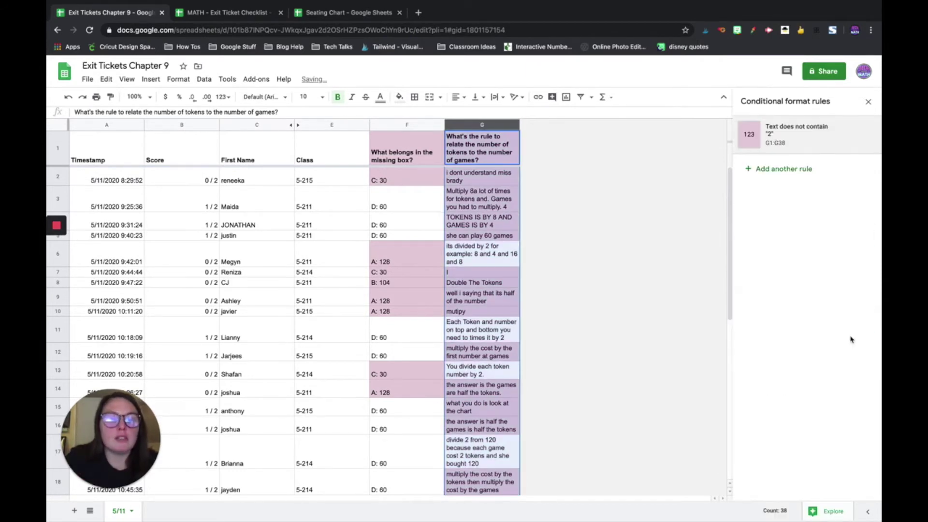
# Examine which written rules in the tokens-to-games column are highlighted, from the first response to the last
pyautogui.click(458, 294)
pyautogui.press('Up')
pyautogui.press('Up')
pyautogui.press('Up')
pyautogui.press('Up')
pyautogui.press('Up')
pyautogui.press('Up')
pyautogui.press('Up')
pyautogui.scroll(-8, 486, 309)
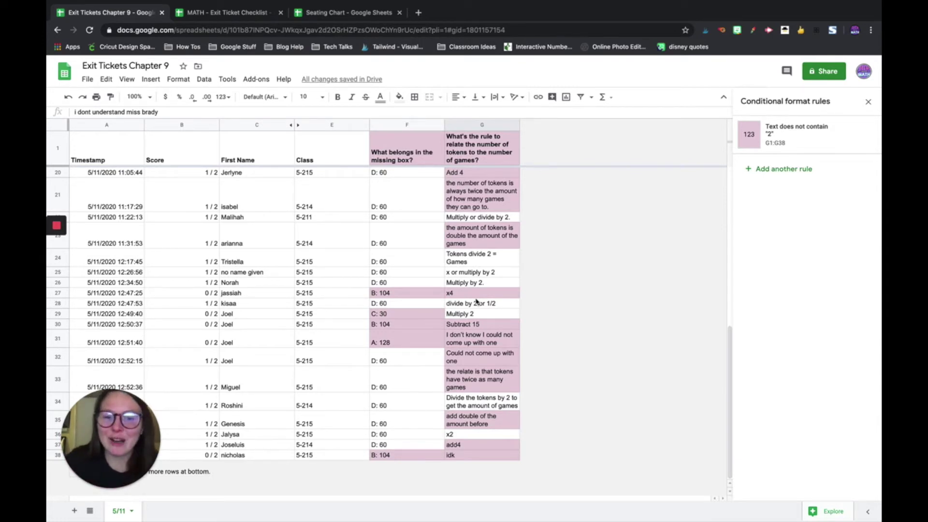
pyautogui.scroll(6, 476, 301)
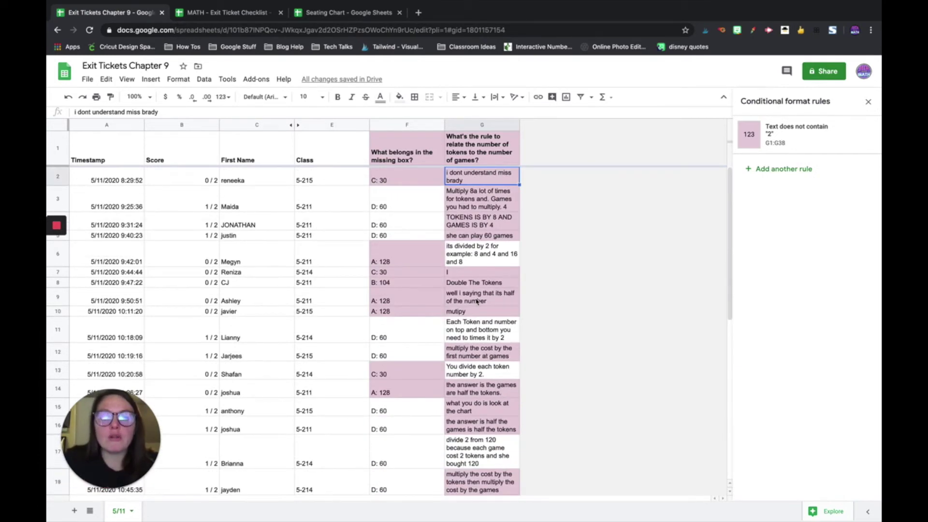
# Compare the highlighted cells of both question columns for each student across all responses
pyautogui.click(398, 204)
pyautogui.click(393, 251)
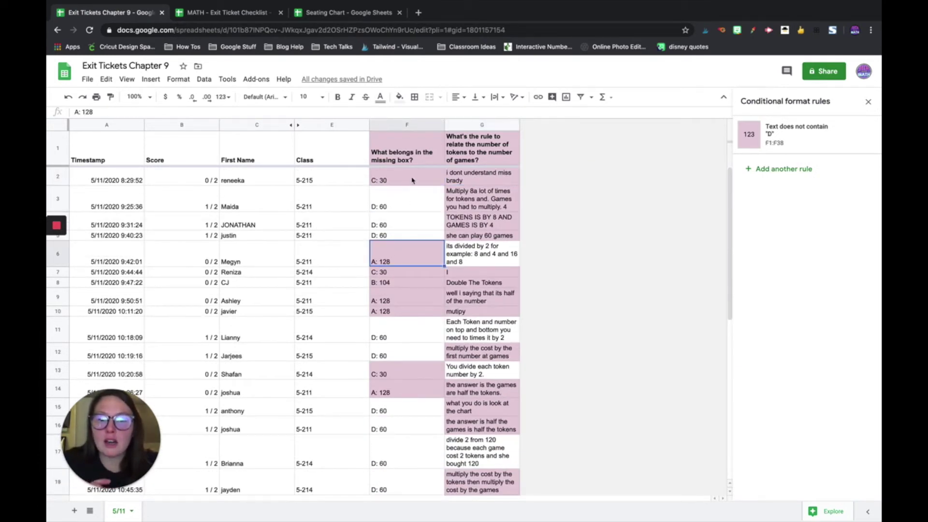
pyautogui.click(395, 177)
pyautogui.click(463, 175)
pyautogui.click(414, 178)
pyautogui.click(485, 182)
pyautogui.scroll(-1, 454, 212)
pyautogui.scroll(1, 454, 223)
pyautogui.click(279, 183)
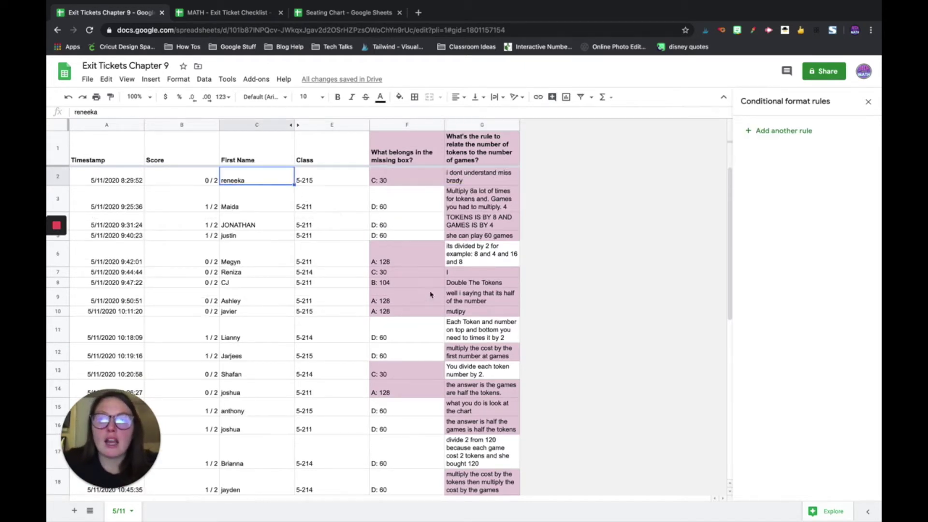
pyautogui.click(423, 261)
pyautogui.scroll(-6, 422, 261)
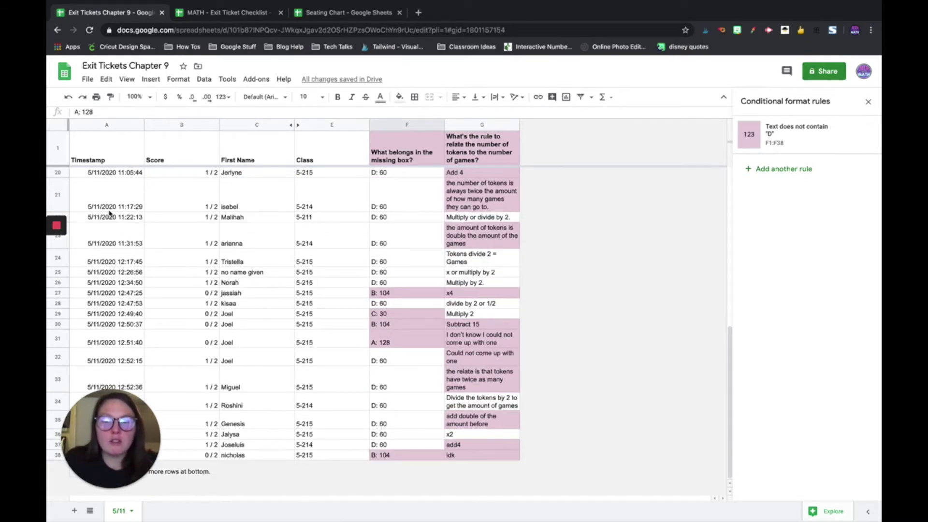
pyautogui.scroll(5, 425, 223)
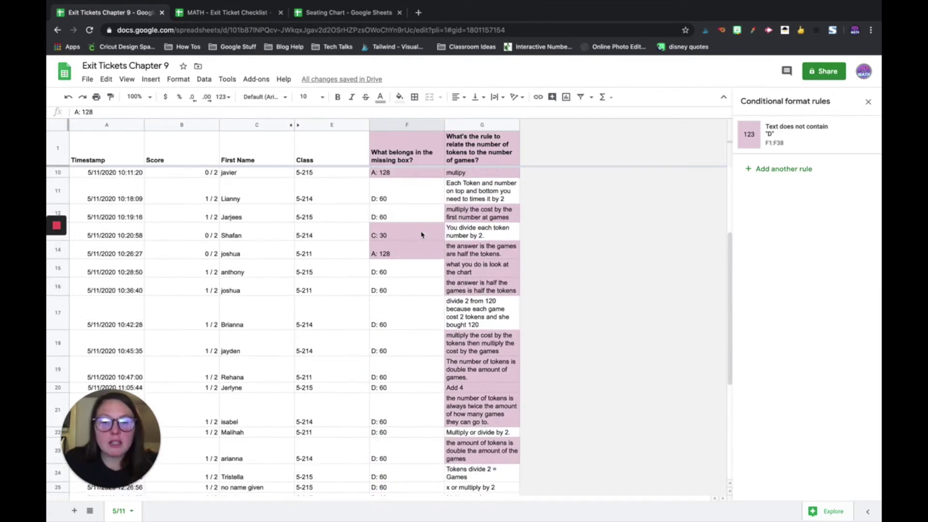
pyautogui.scroll(4, 421, 235)
# Add a filter to the header row and show only the responses from class 5-211
pyautogui.click(325, 223)
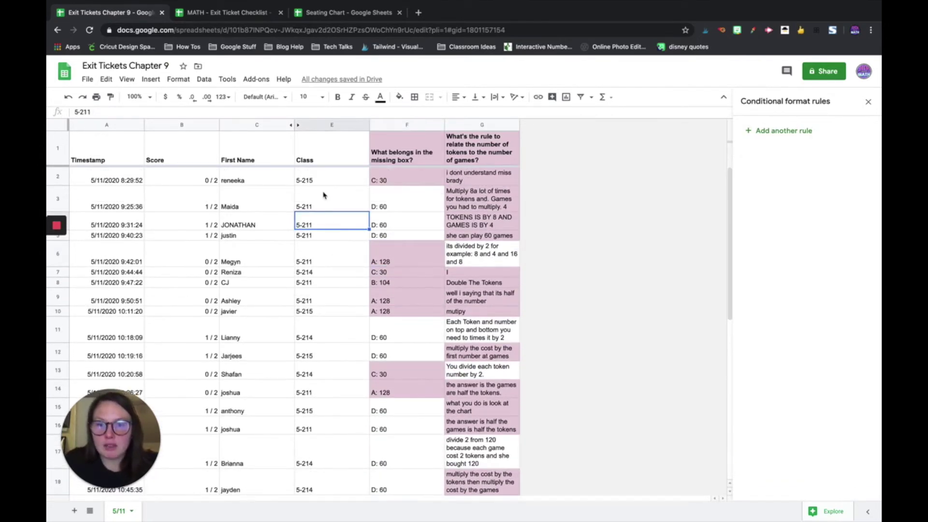
pyautogui.click(320, 183)
pyautogui.click(323, 334)
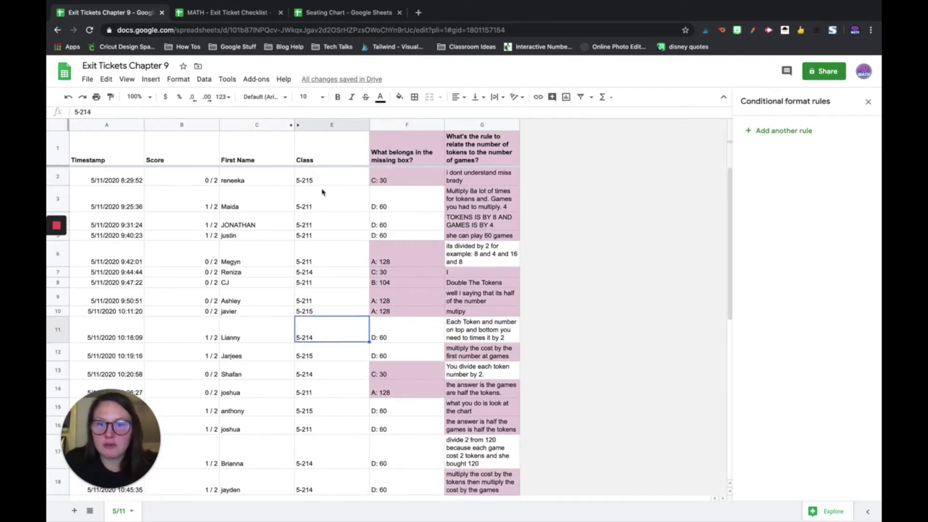
pyautogui.click(59, 160)
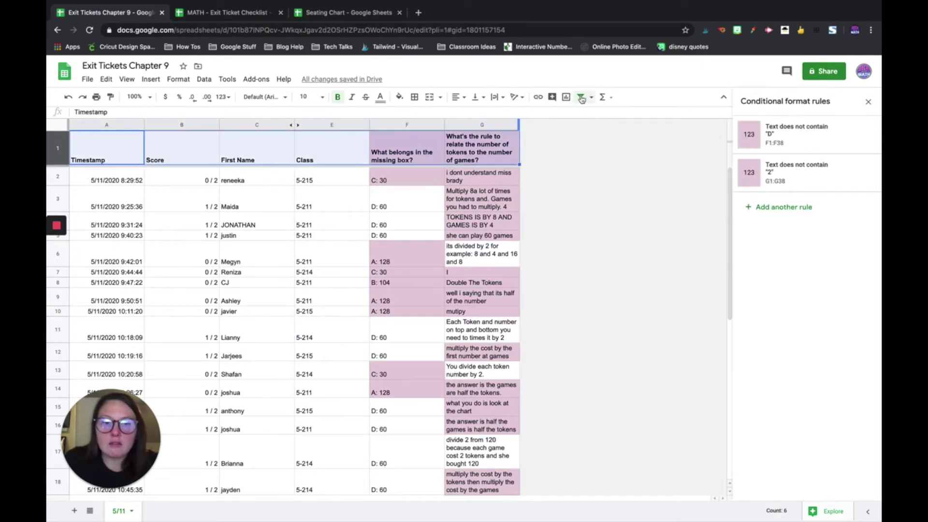
pyautogui.click(582, 98)
pyautogui.click(363, 160)
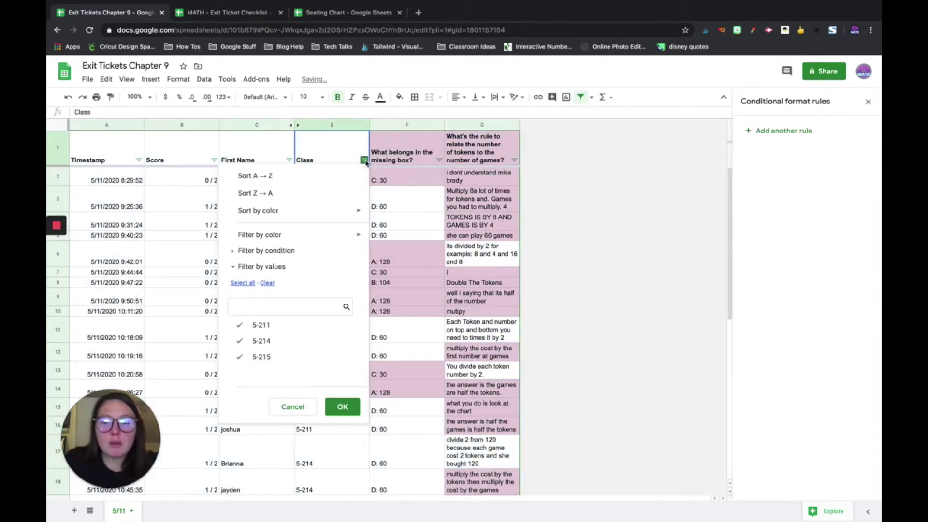
pyautogui.click(255, 342)
pyautogui.click(261, 356)
pyautogui.click(342, 406)
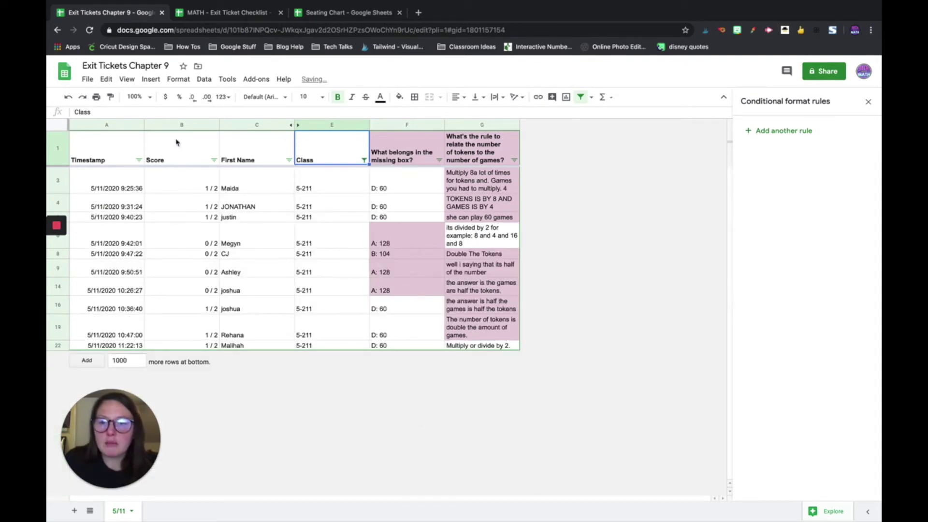
# Sort the filtered responses by first name from A to Z
pyautogui.click(288, 160)
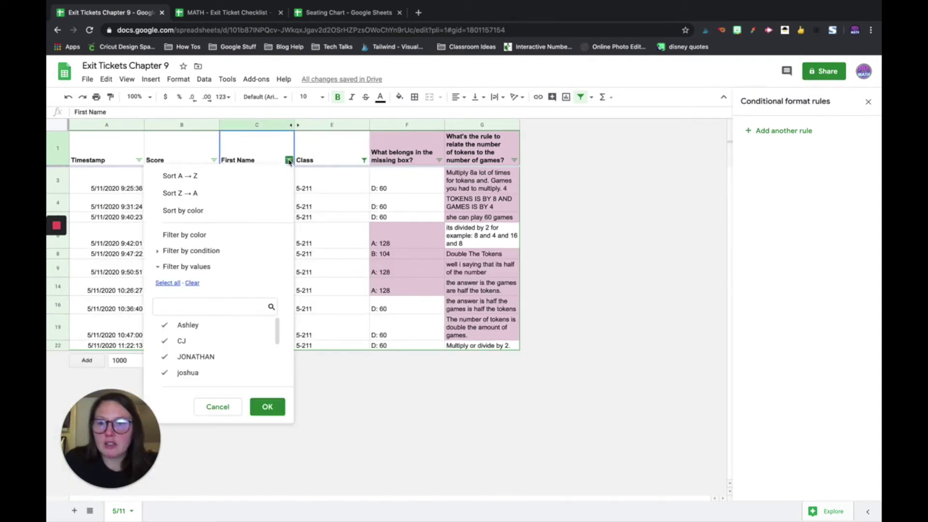
pyautogui.click(283, 176)
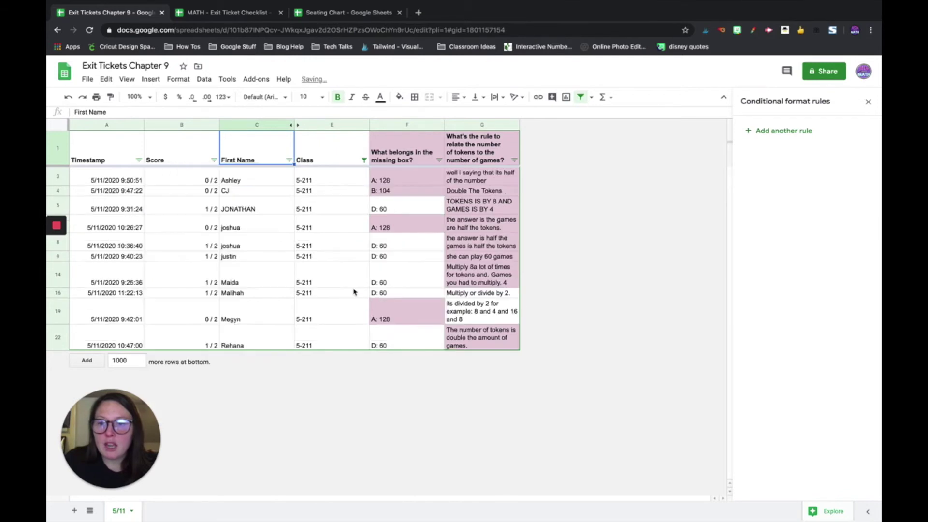
pyautogui.click(238, 209)
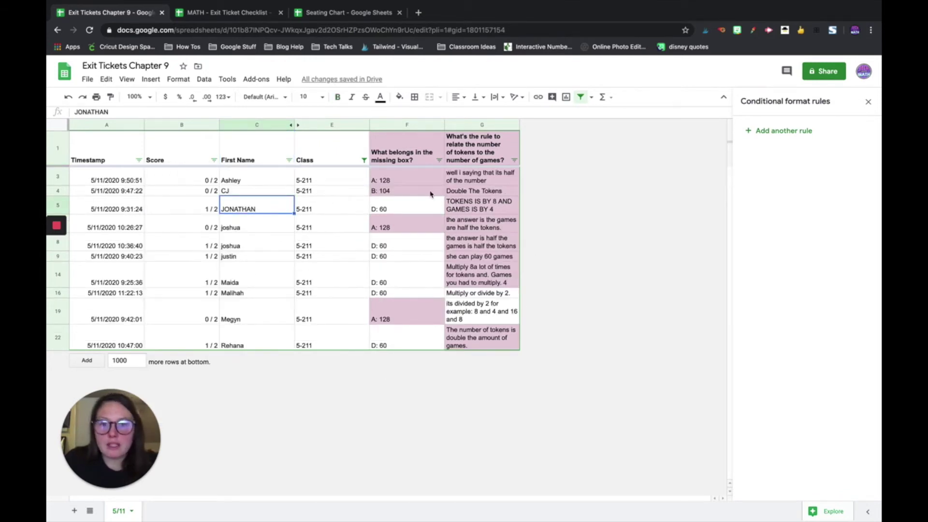
pyautogui.click(280, 289)
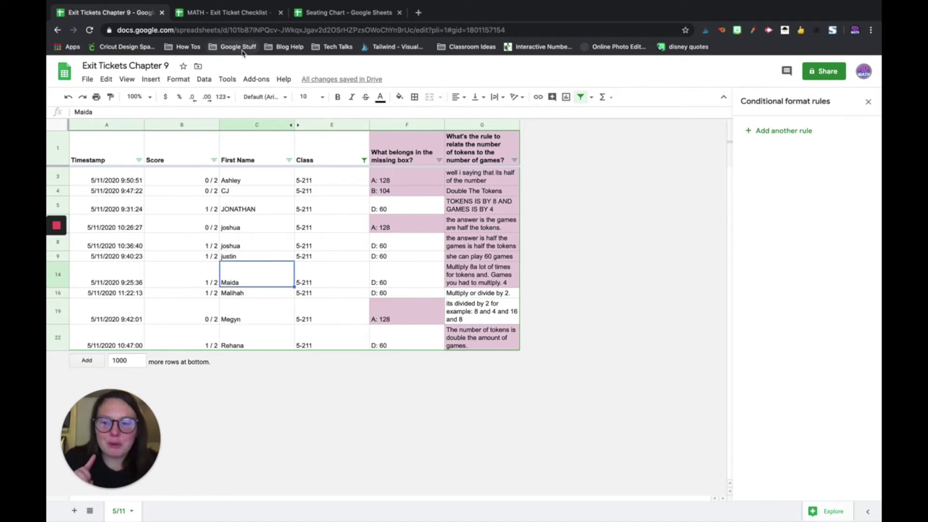
# Switch to the MATH - Exit Ticket Checklist spreadsheet and hide its Last name column
pyautogui.click(239, 12)
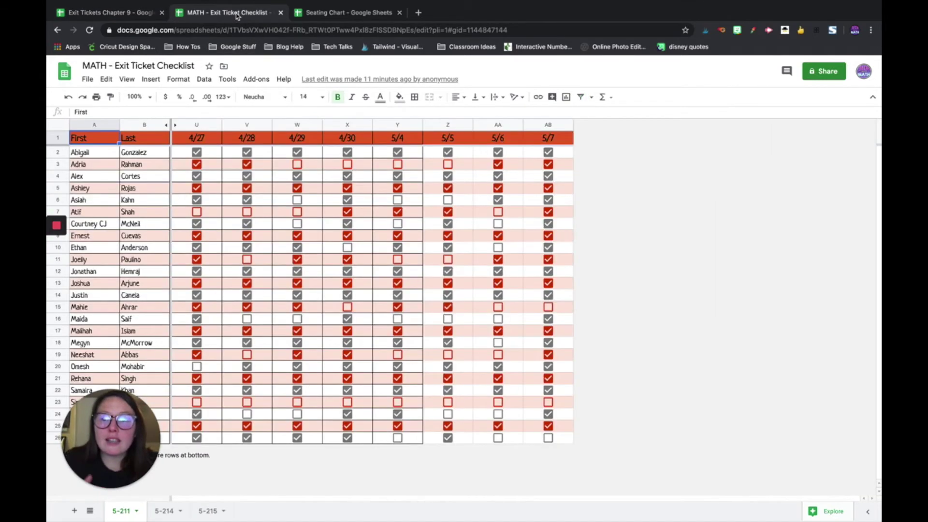
pyautogui.rightClick(141, 124)
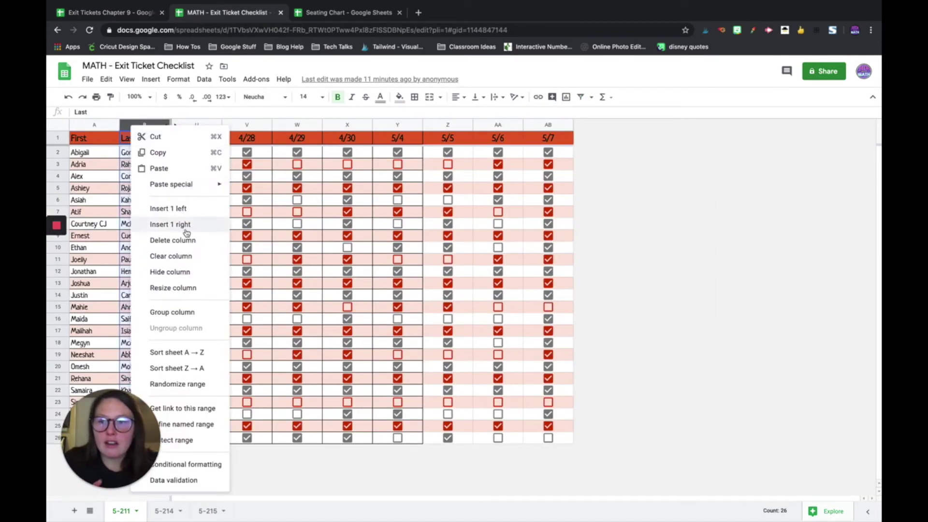
pyautogui.click(190, 273)
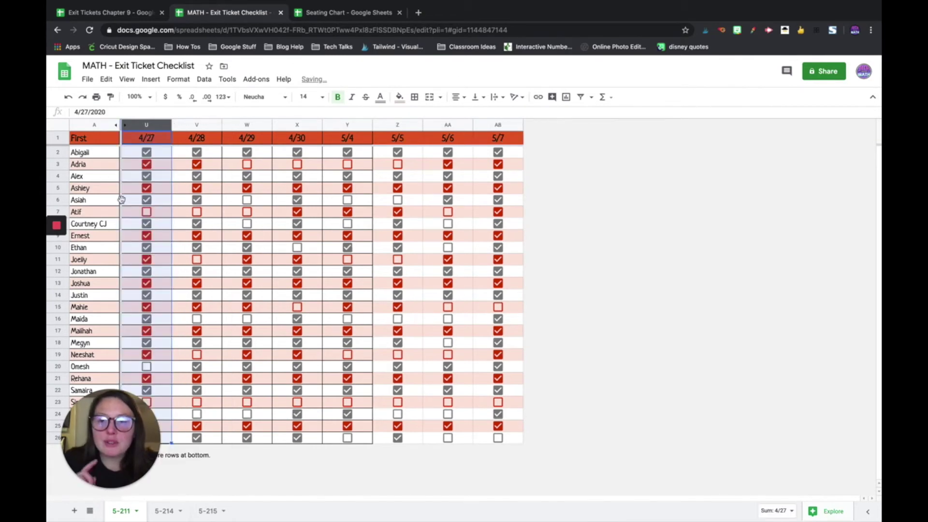
# Add borders to all cells of the checklist table, from the First column through the 5/7 column
pyautogui.moveTo(95, 137); pyautogui.dragTo(500, 438)
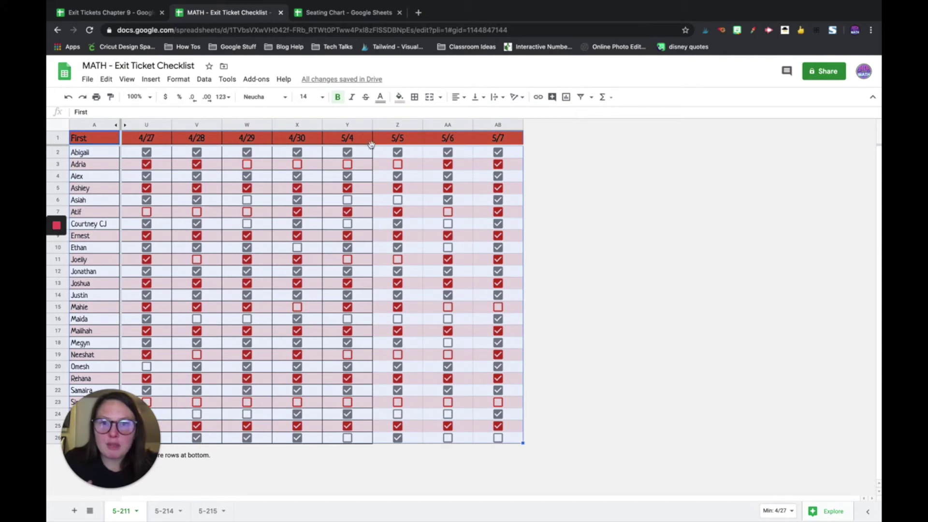
pyautogui.click(414, 97)
pyautogui.click(427, 214)
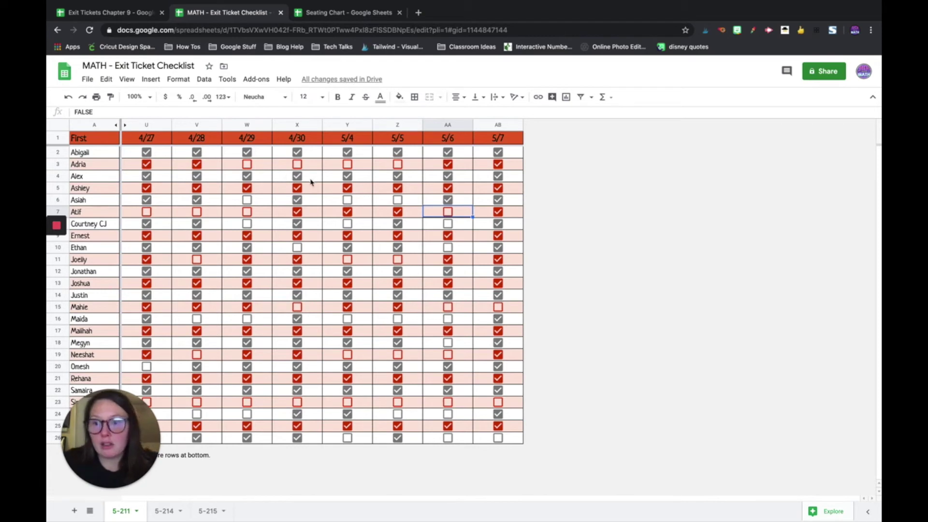
# Open the alternating colors settings for the whole 5-211 checklist
pyautogui.click(61, 125)
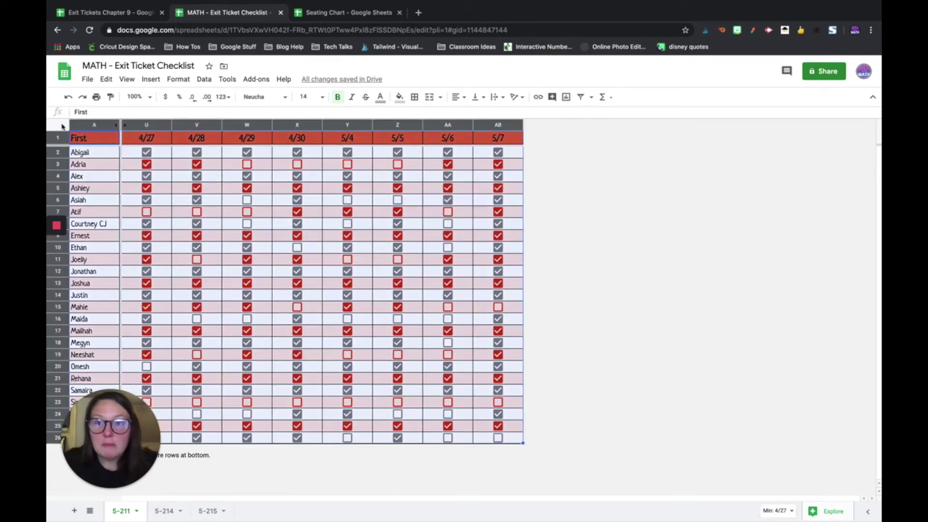
pyautogui.click(178, 79)
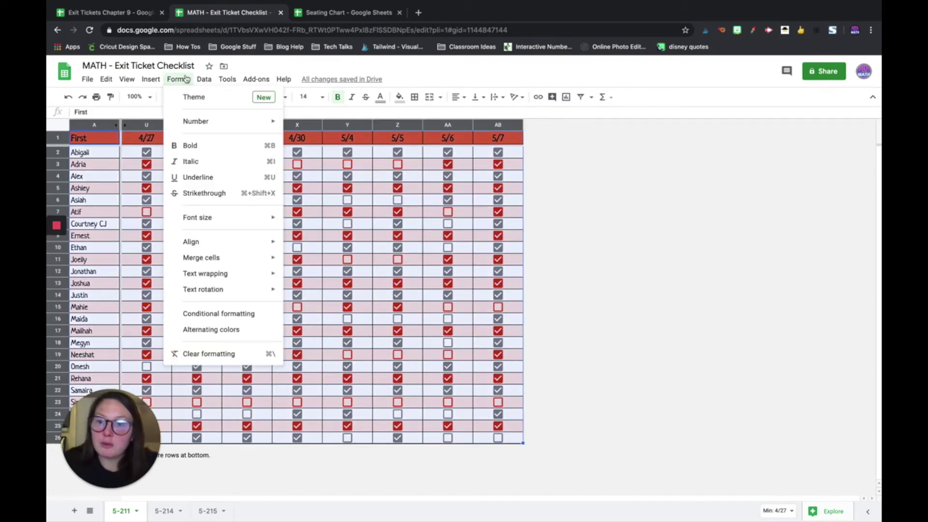
pyautogui.click(248, 332)
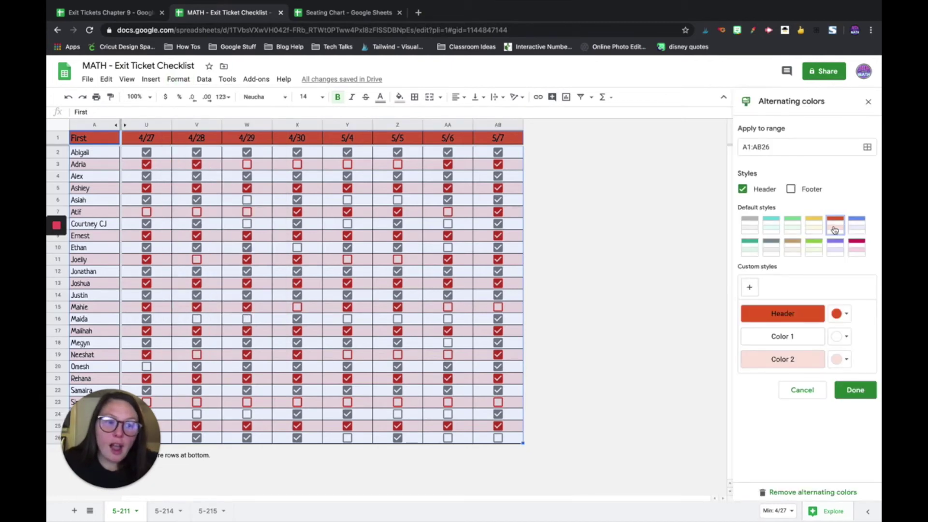
# Try out several default alternating color styles on the checklist, including gray, green and purple
pyautogui.click(815, 230)
pyautogui.click(792, 227)
pyautogui.click(771, 227)
pyautogui.click(750, 226)
pyautogui.click(751, 248)
pyautogui.click(771, 249)
pyautogui.click(813, 248)
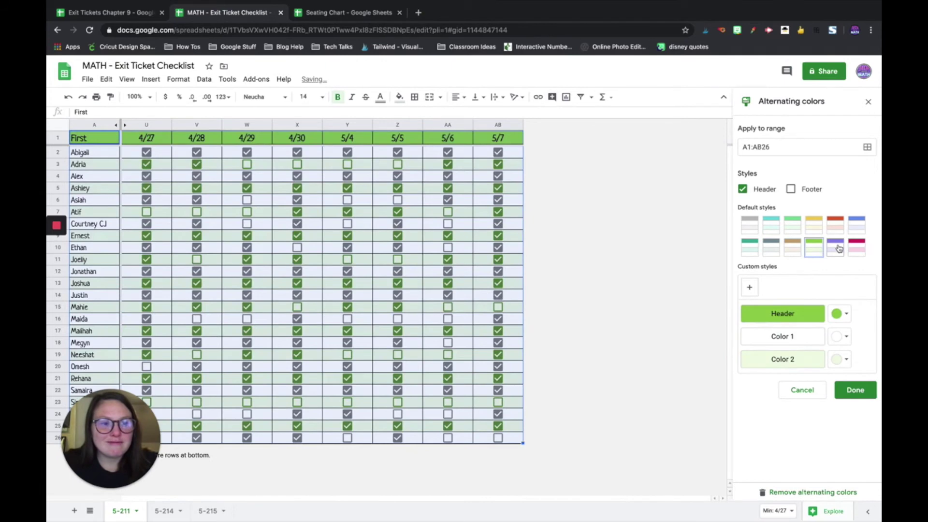
pyautogui.click(835, 249)
pyautogui.click(839, 227)
# Apply the yellow default alternating color style with a header to range A1:AB26
pyautogui.click(813, 230)
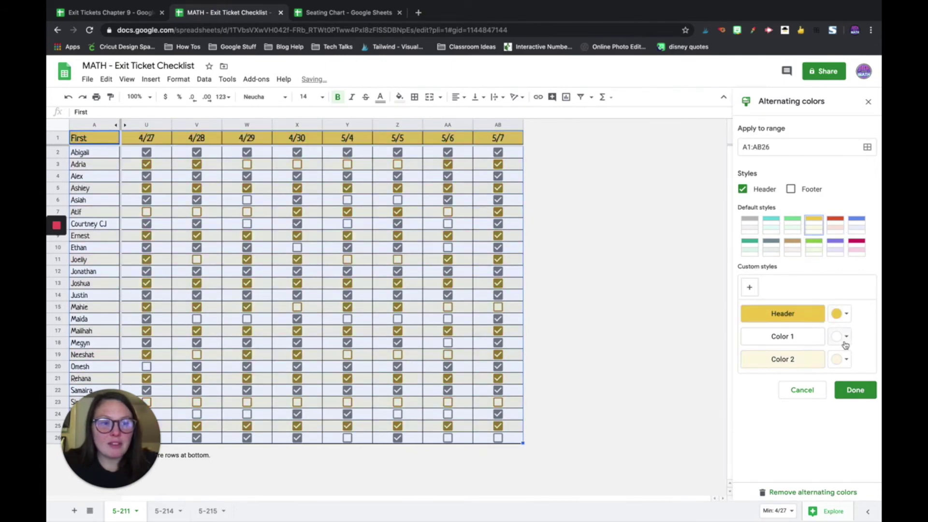
pyautogui.click(854, 390)
pyautogui.click(537, 263)
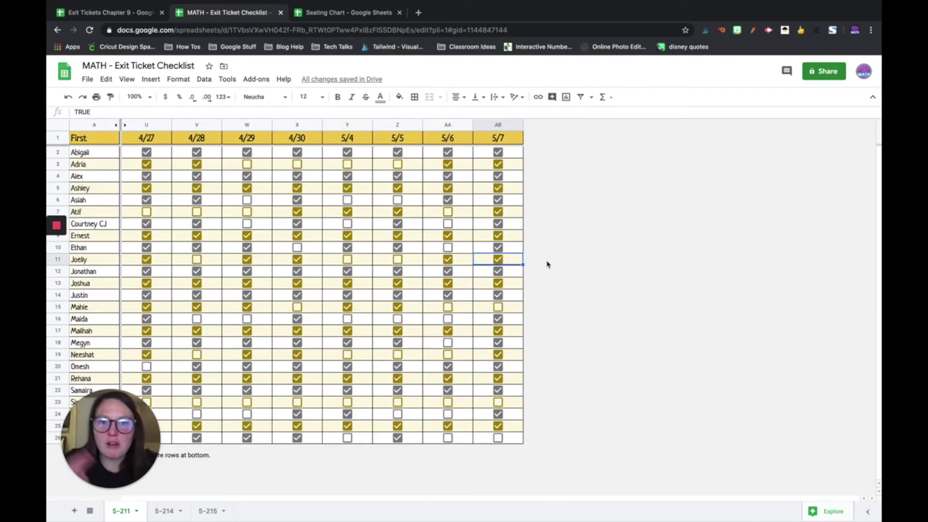
# Look through the 5-214 and 5-215 class sheets and return to the 5-211 checklist
pyautogui.click(156, 511)
pyautogui.click(207, 511)
pyautogui.click(156, 511)
pyautogui.click(121, 511)
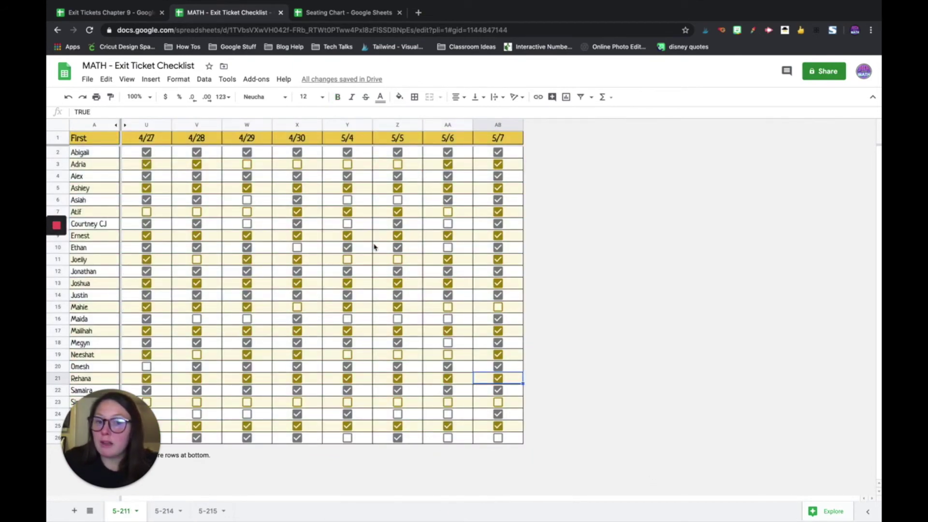
# Examine the exit-ticket checkboxes from 5/4 to 5/6 for the student in row 16
pyautogui.click(421, 189)
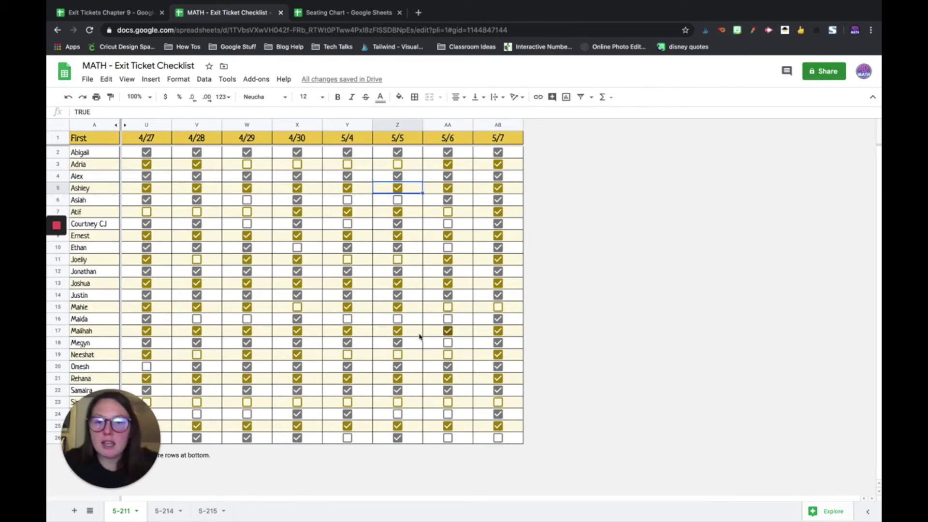
pyautogui.moveTo(331, 321); pyautogui.dragTo(448, 318)
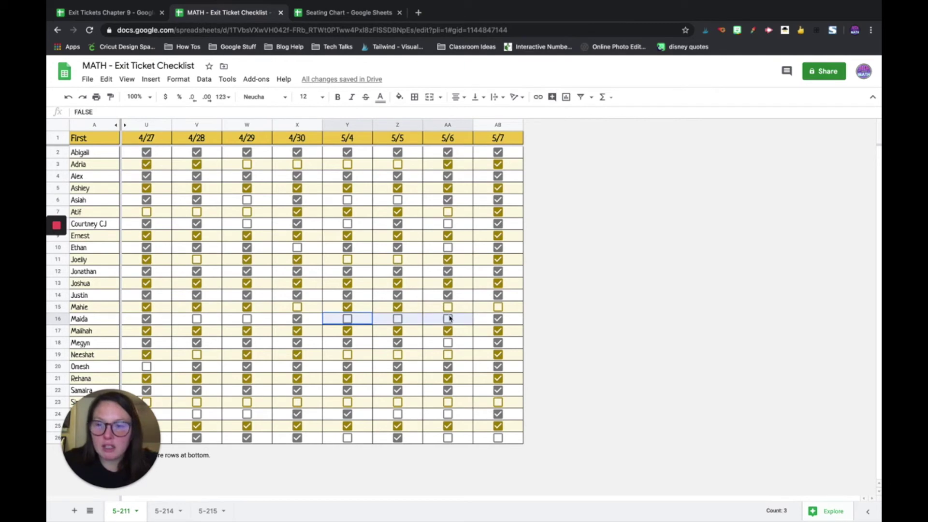
pyautogui.click(115, 318)
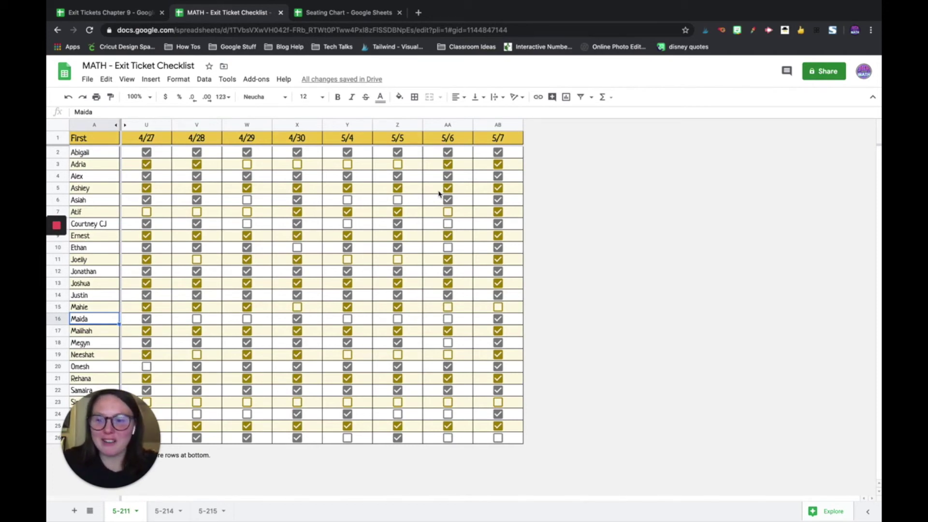
# Switch to the Seating Chart spreadsheet and examine the 5-215 seat layout, including the merged seat in A9:B9
pyautogui.click(327, 15)
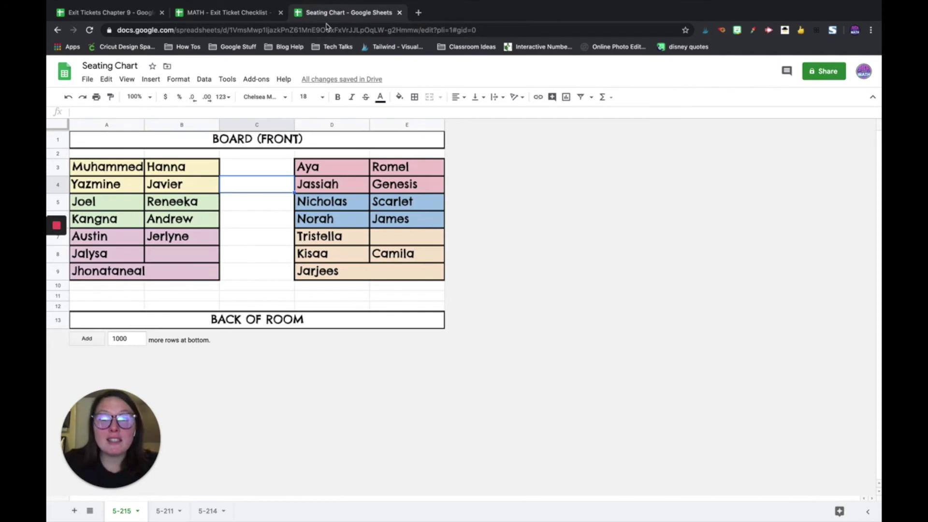
pyautogui.click(386, 277)
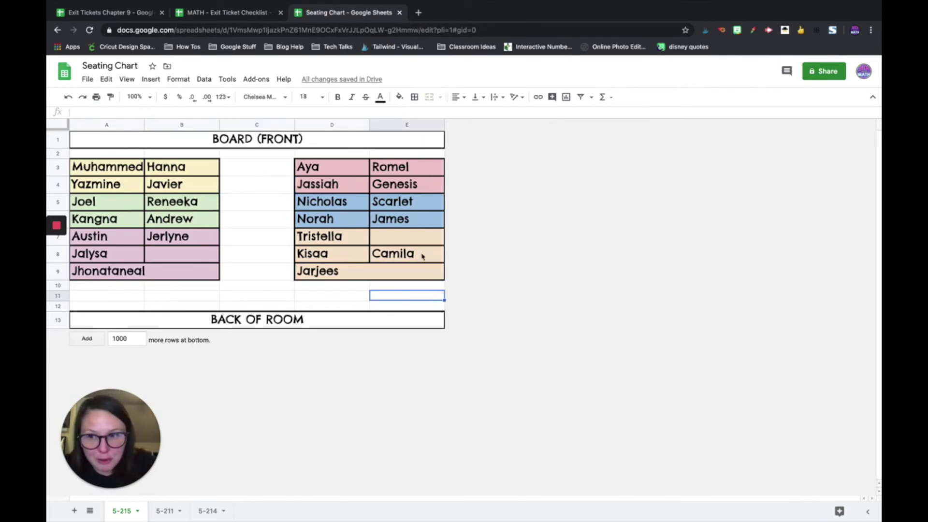
pyautogui.moveTo(140, 138); pyautogui.dragTo(178, 331)
pyautogui.click(187, 308)
pyautogui.moveTo(189, 165); pyautogui.dragTo(150, 271)
pyautogui.click(151, 272)
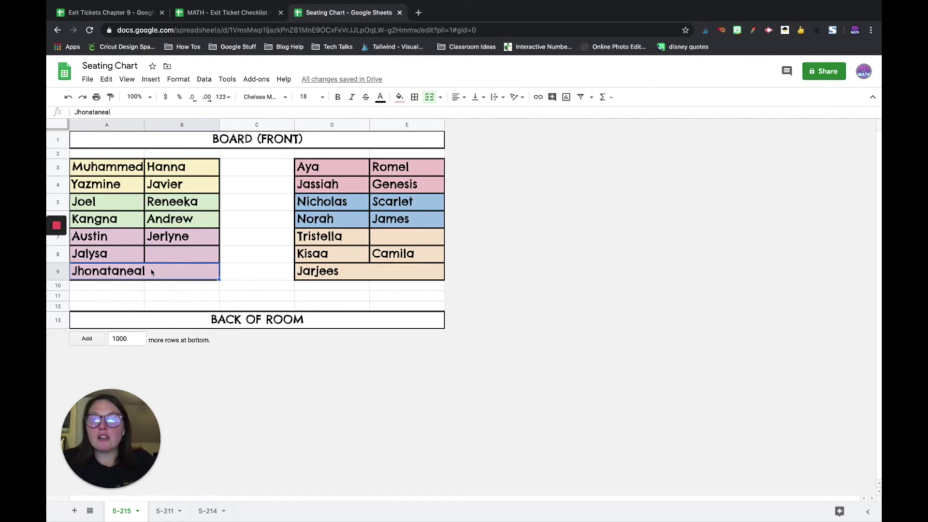
# Inspect the fill color options for the group of four seats in A3:B4 without changing the color
pyautogui.moveTo(133, 169); pyautogui.dragTo(164, 186)
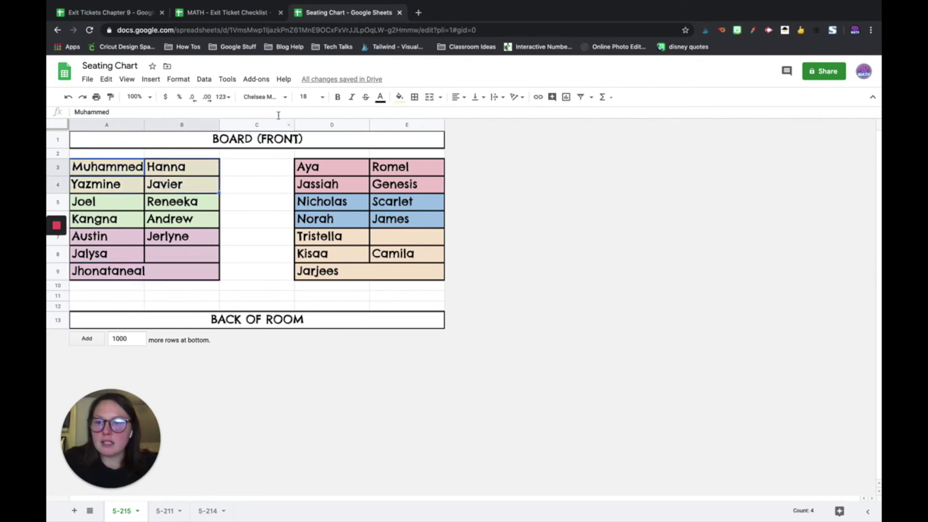
pyautogui.click(399, 98)
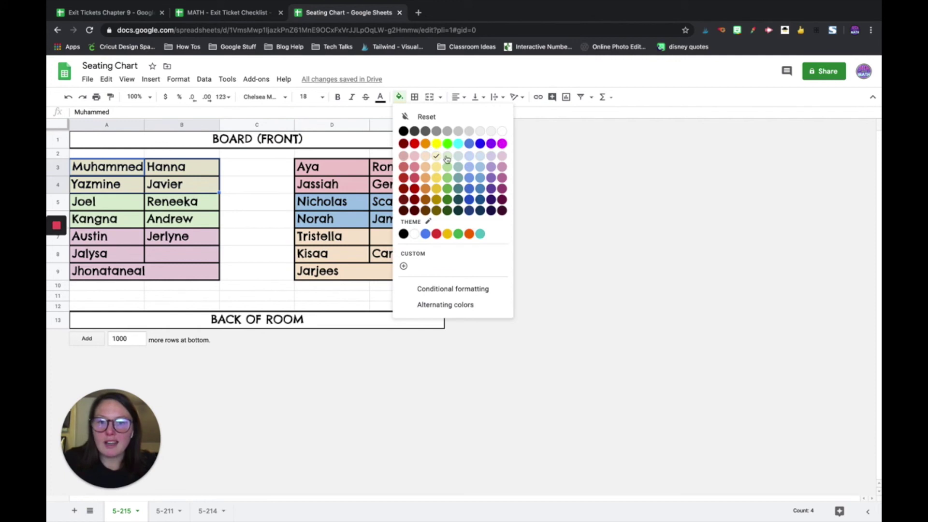
pyautogui.click(366, 173)
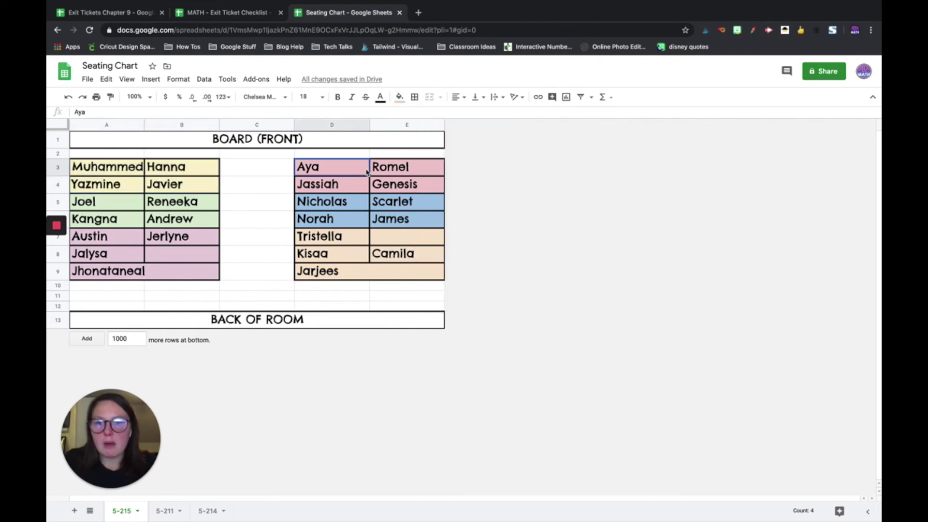
# Examine the seat block A3:B8 and the merged board and back-of-room labels on the 5-215 chart
pyautogui.moveTo(125, 166); pyautogui.dragTo(186, 259)
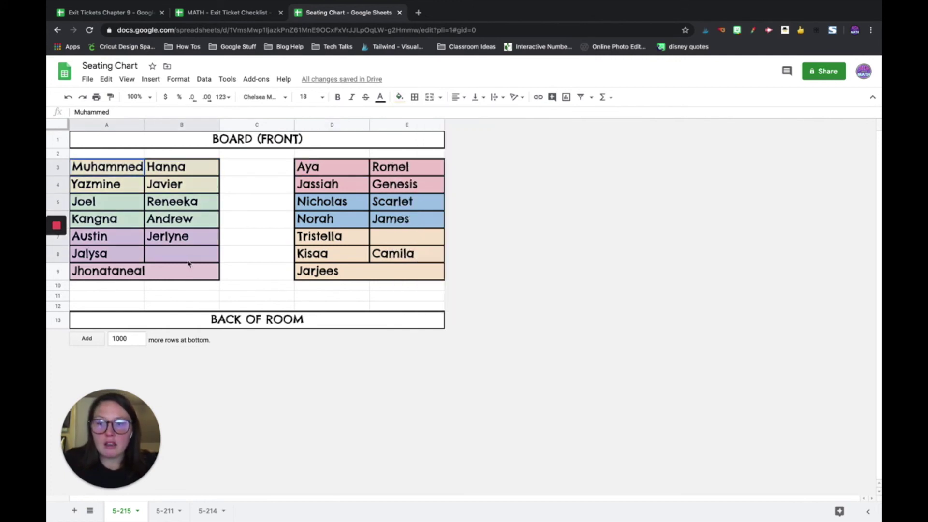
pyautogui.click(316, 214)
pyautogui.click(271, 146)
pyautogui.click(264, 323)
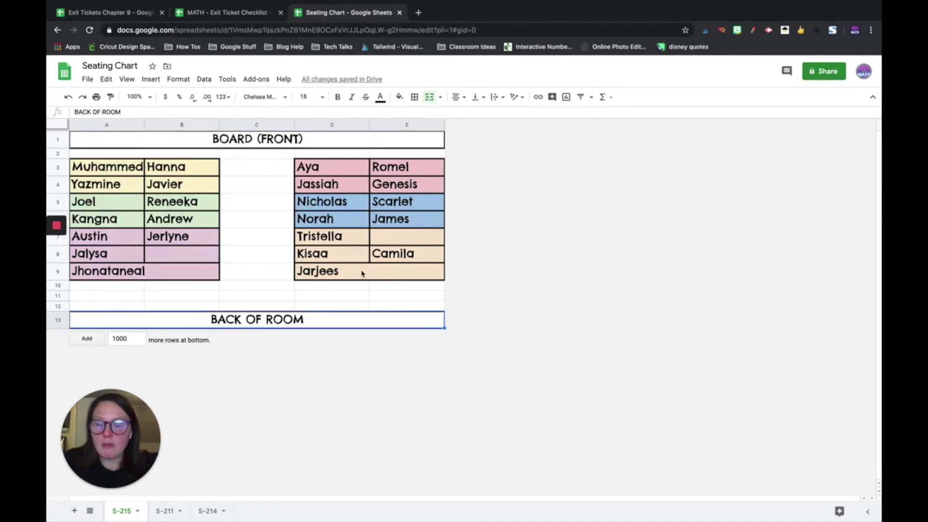
# View the 5-211 seating chart and duplicate the 5-214 sheet
pyautogui.click(165, 511)
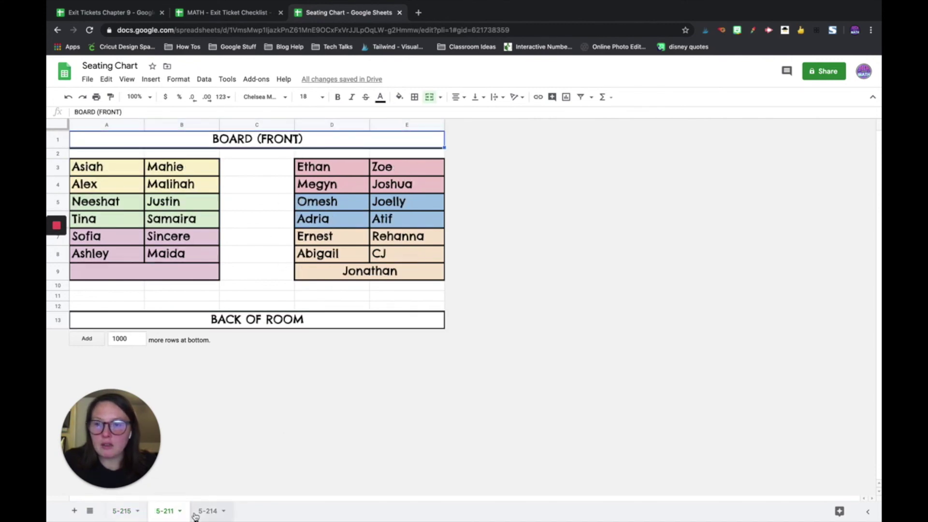
pyautogui.click(208, 511)
pyautogui.click(223, 510)
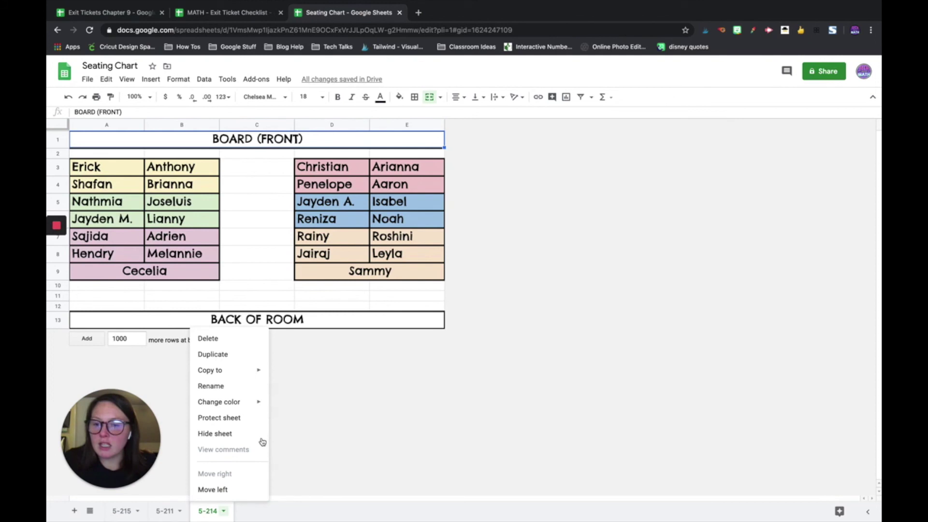
pyautogui.click(212, 354)
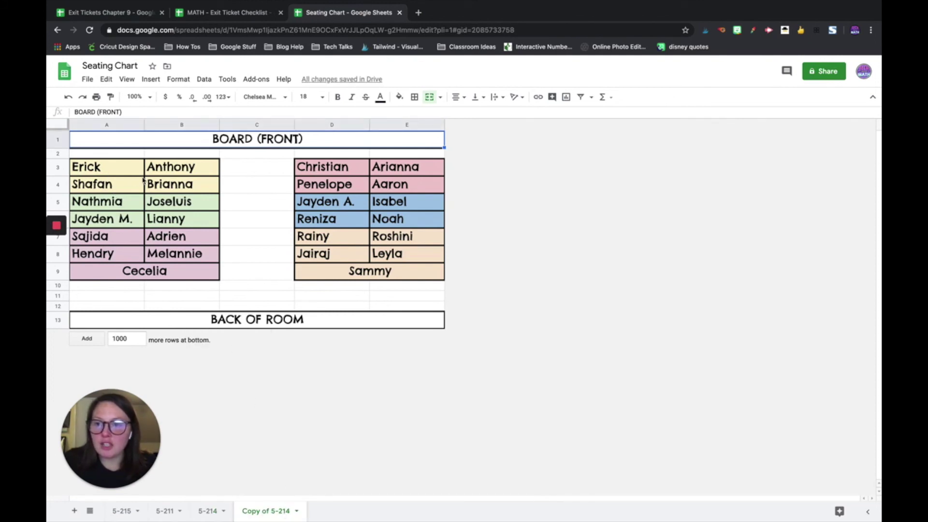
# Try clearing all student names from A3:E9 on the duplicated 5-214 sheet and undo the deletion
pyautogui.moveTo(108, 167); pyautogui.dragTo(409, 271)
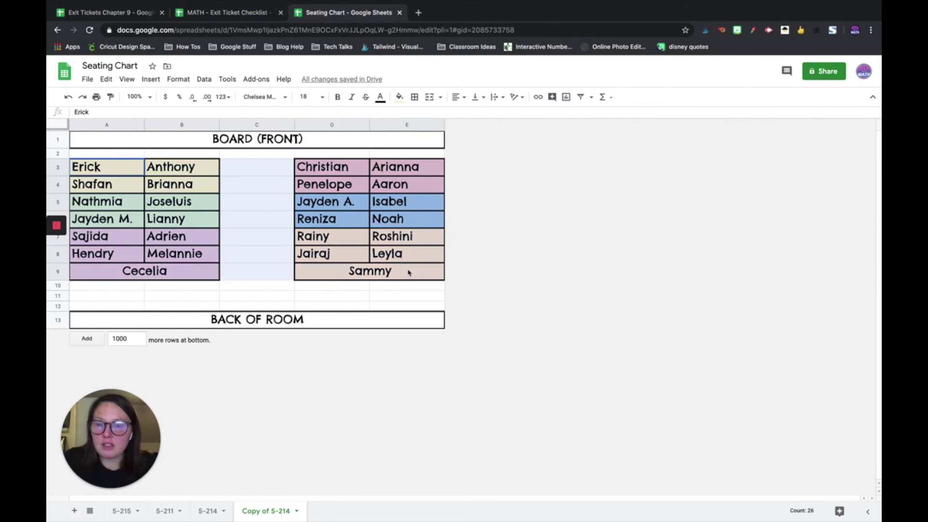
pyautogui.press('Delete')
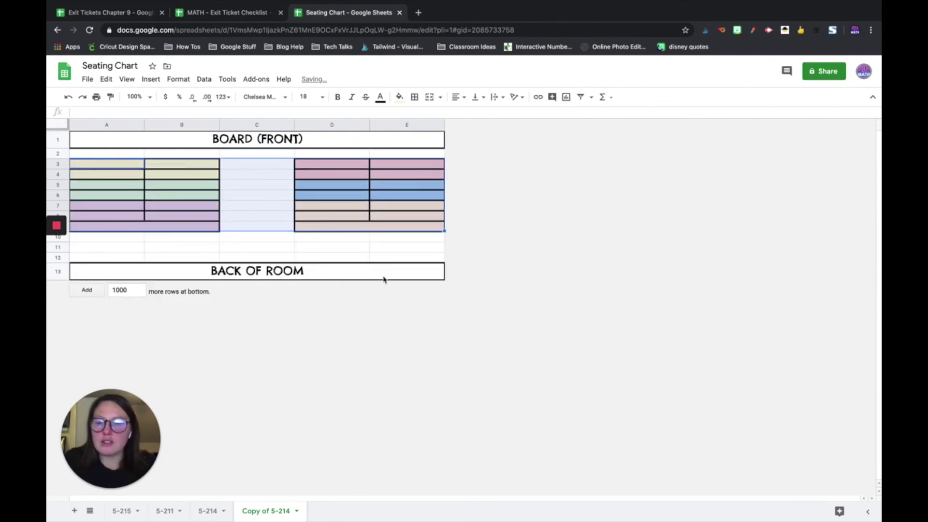
pyautogui.hotkey('ctrl', 'z')
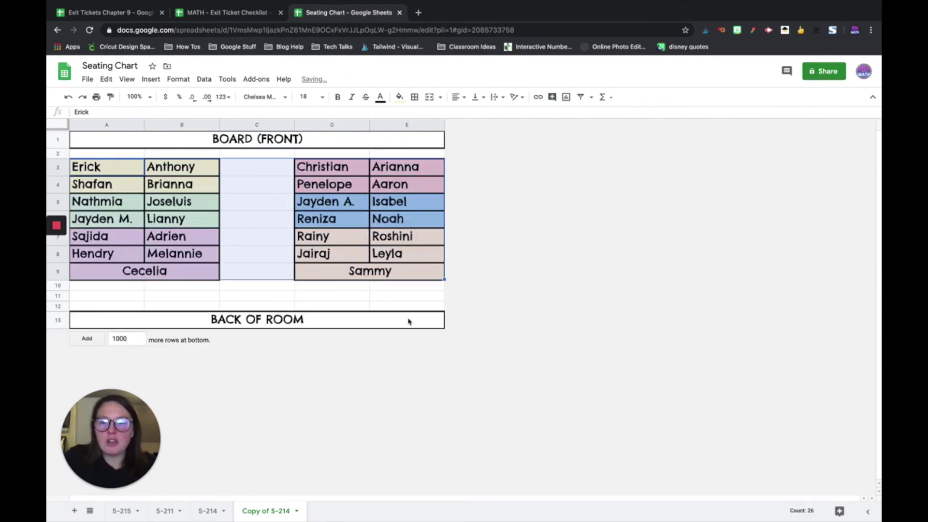
# Look through the 5-214 and 5-211 seating charts and return to the 5-215 chart
pyautogui.click(208, 511)
pyautogui.click(161, 512)
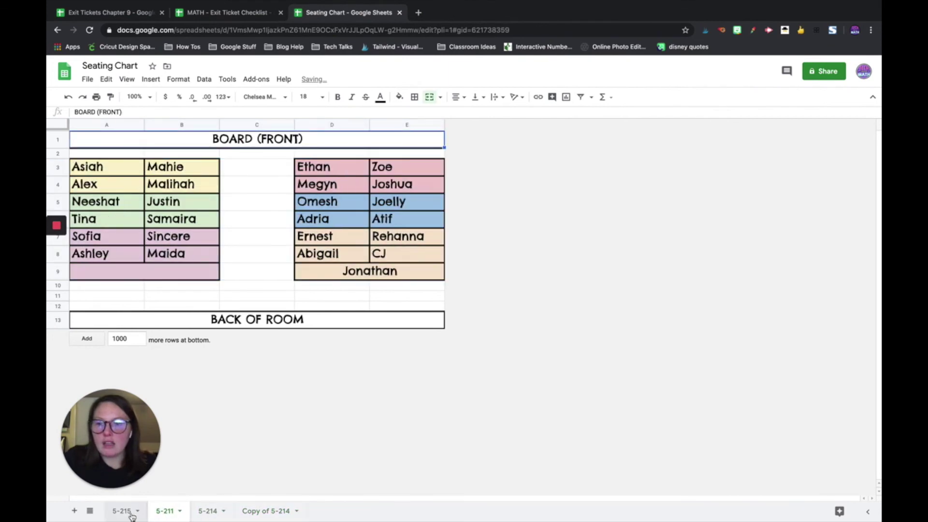
pyautogui.click(121, 510)
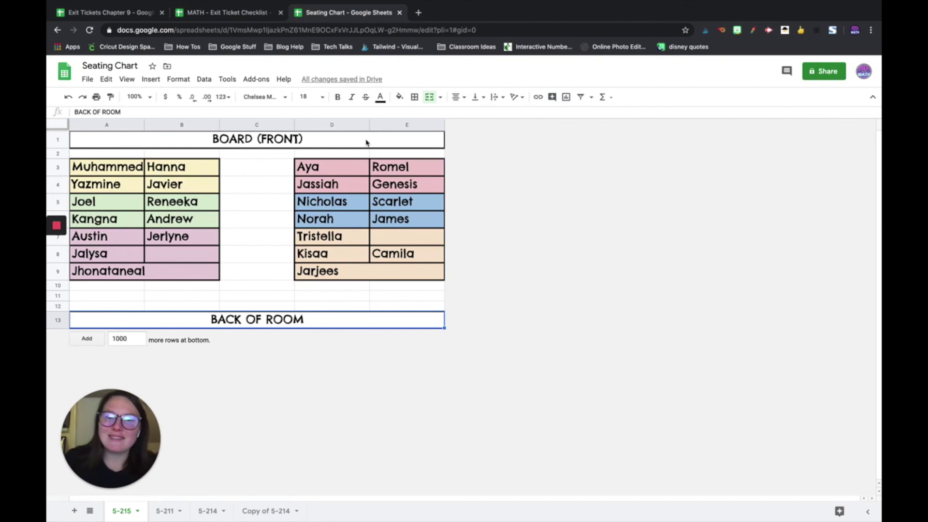
pyautogui.moveTo(58, 231)
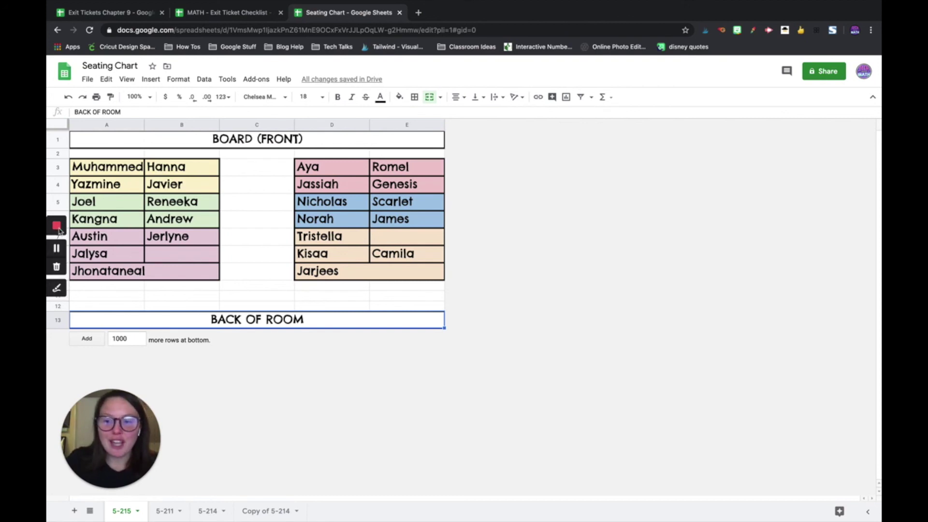